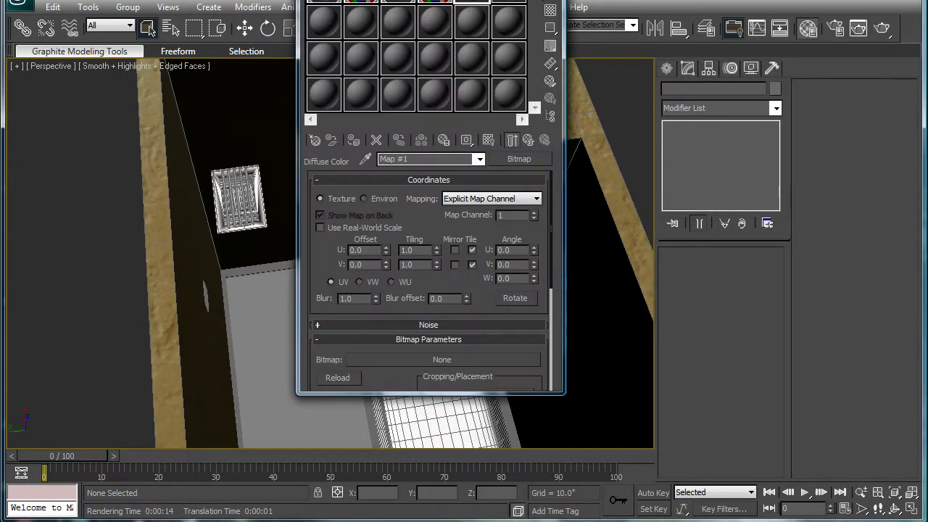
- Browse for a bitmap for the diffuse map in the Refs folder of the 3D Bathroom folder
{"action": "scroll", "coordinate": [473, 293], "scroll_direction": "down", "scroll_amount": 3}
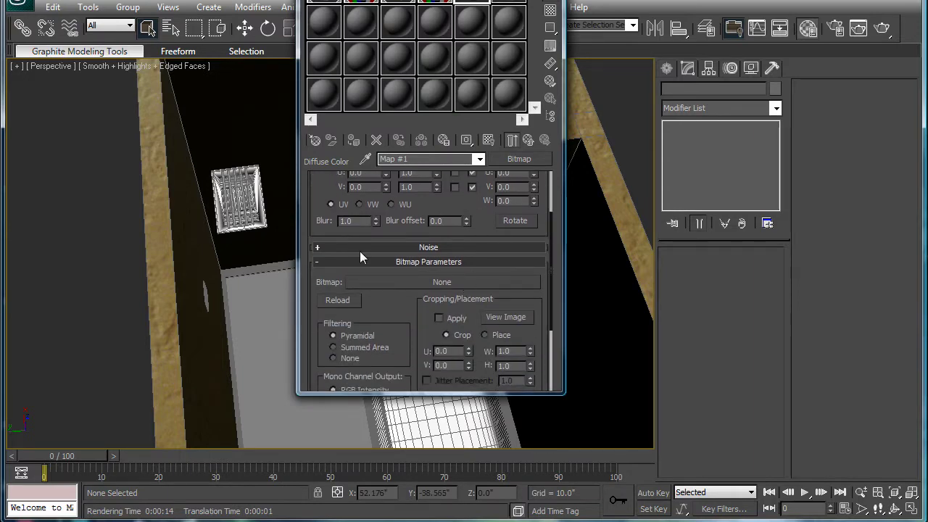
{"action": "left_click", "coordinate": [417, 283]}
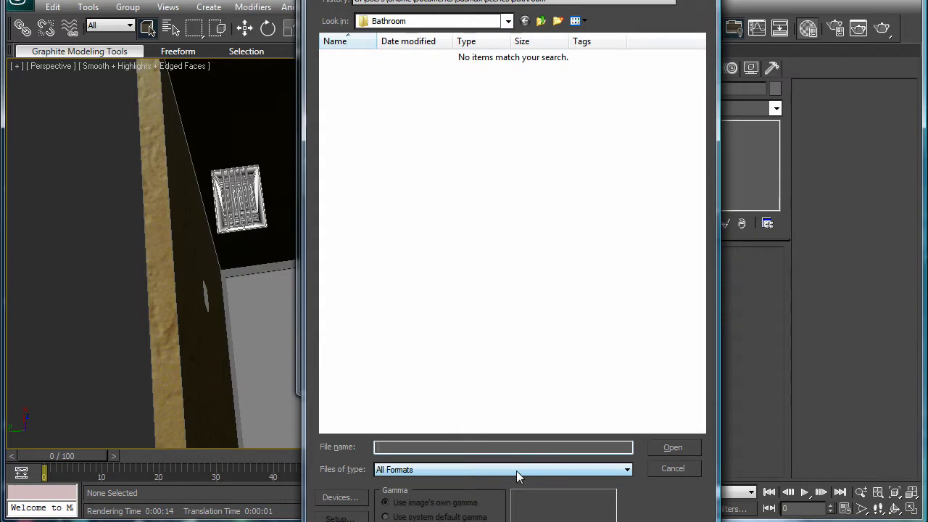
{"action": "key", "text": "Escape"}
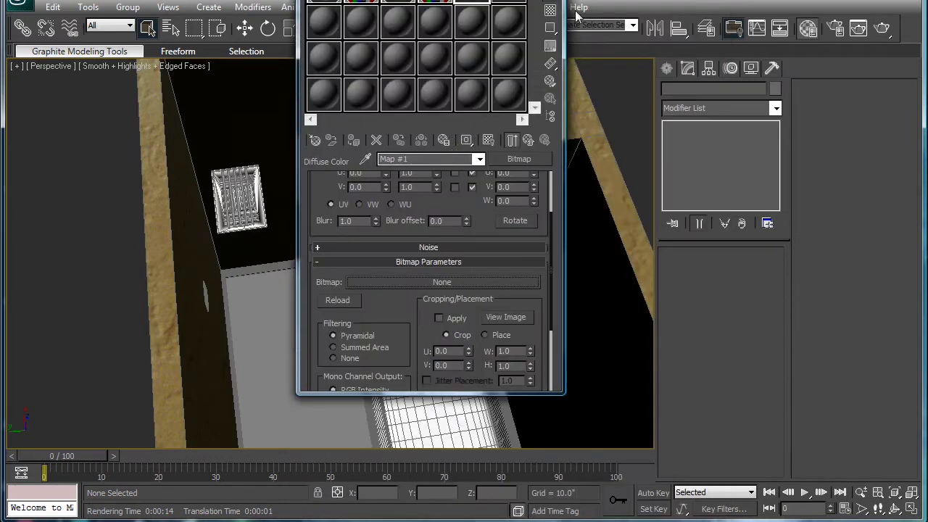
{"action": "left_click", "coordinate": [470, 284]}
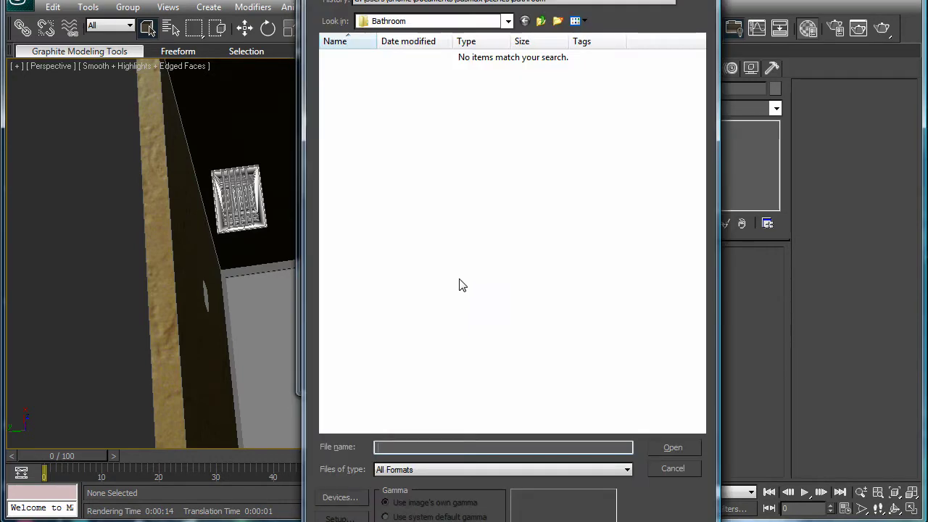
{"action": "left_click", "coordinate": [538, 21]}
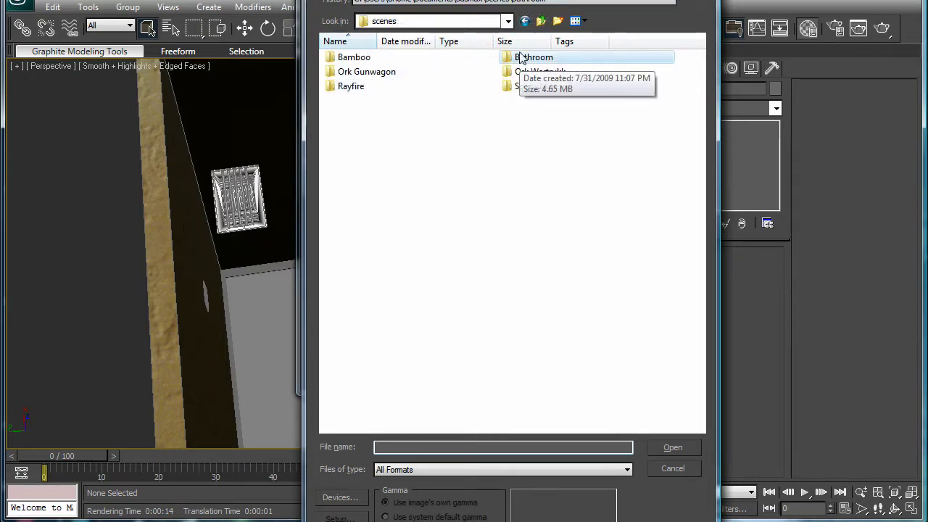
{"action": "left_click", "coordinate": [508, 21]}
{"action": "left_click", "coordinate": [360, 233]}
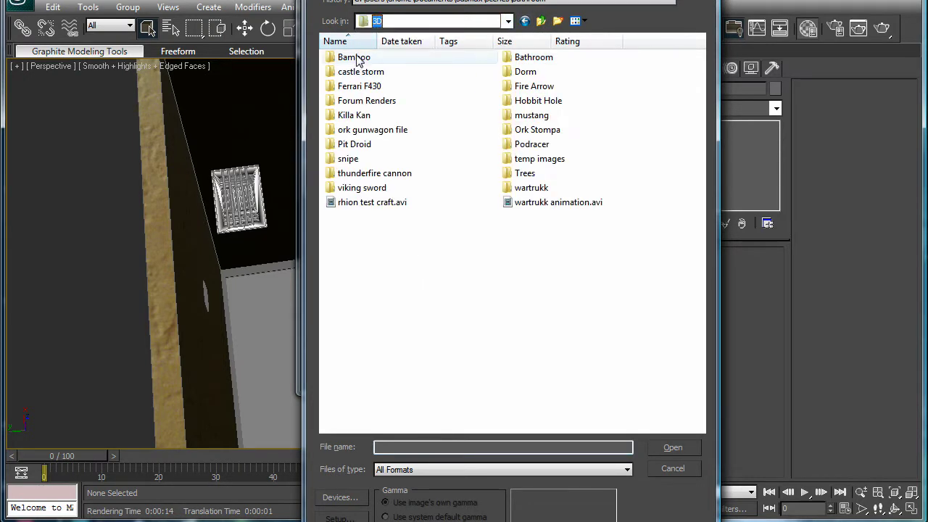
{"action": "double_click", "coordinate": [534, 57]}
{"action": "double_click", "coordinate": [354, 80]}
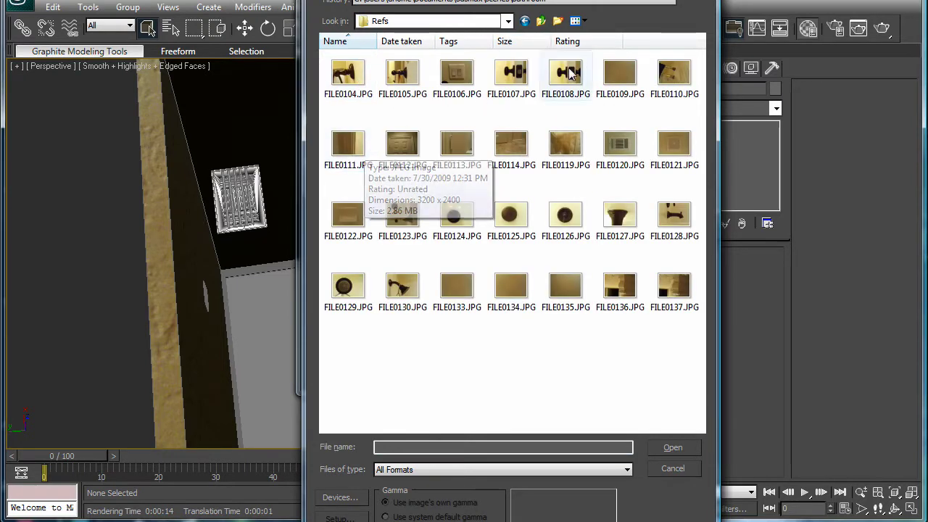
- Preview the Refs photos, including FILE0109.JPG, FILE0133.JPG, FILE0119.JPG and FILE0120.JPG, as candidate textures, without loading one
{"action": "left_click", "coordinate": [611, 72]}
{"action": "left_click_drag", "start_coordinate": [512, 0], "coordinate": [486, 0]}
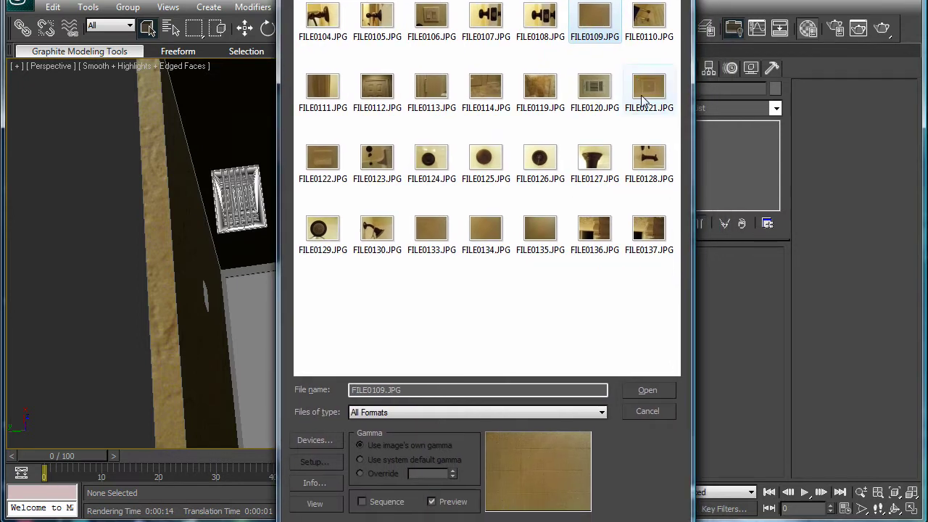
{"action": "left_click", "coordinate": [435, 227]}
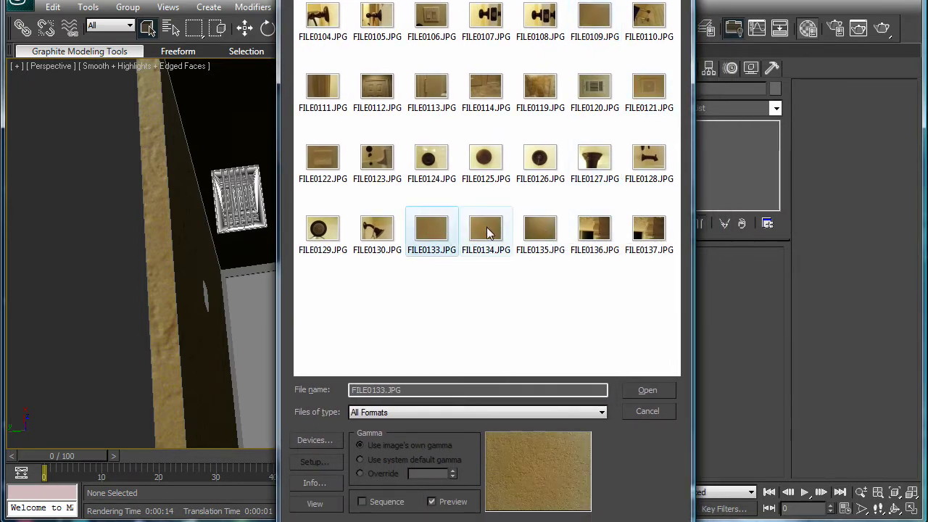
{"action": "left_click", "coordinate": [475, 81]}
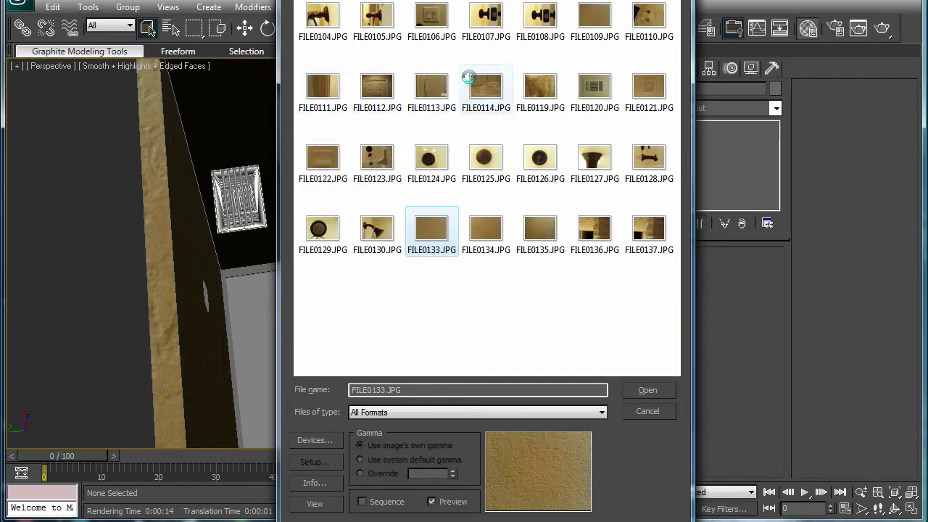
{"action": "left_click", "coordinate": [549, 90]}
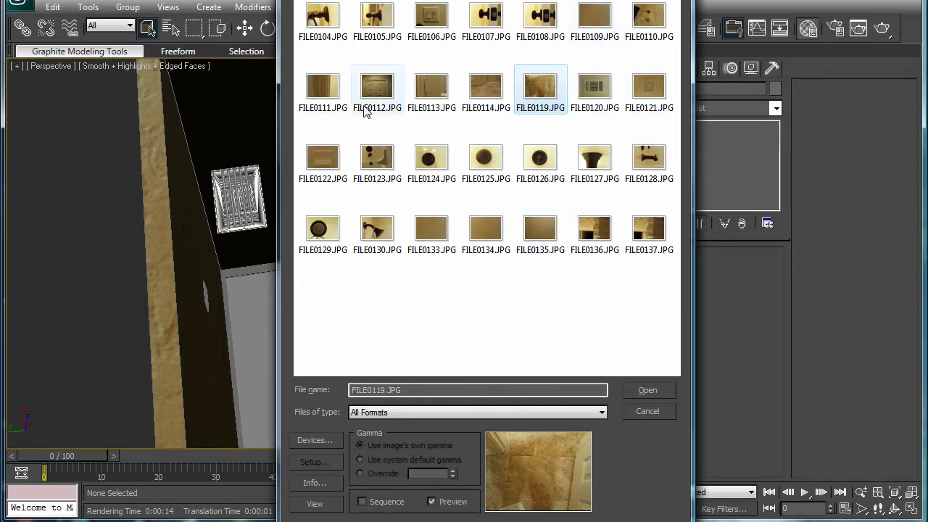
{"action": "left_click", "coordinate": [323, 88]}
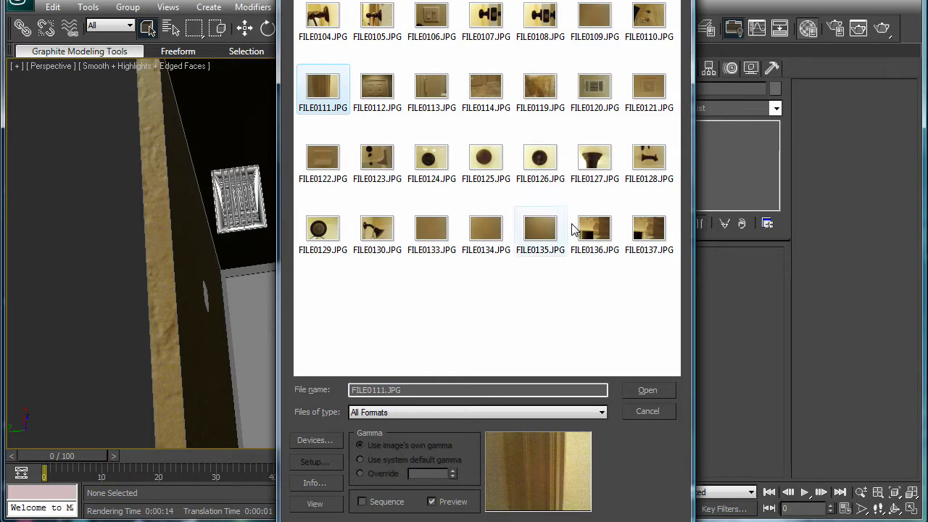
{"action": "left_click", "coordinate": [641, 229]}
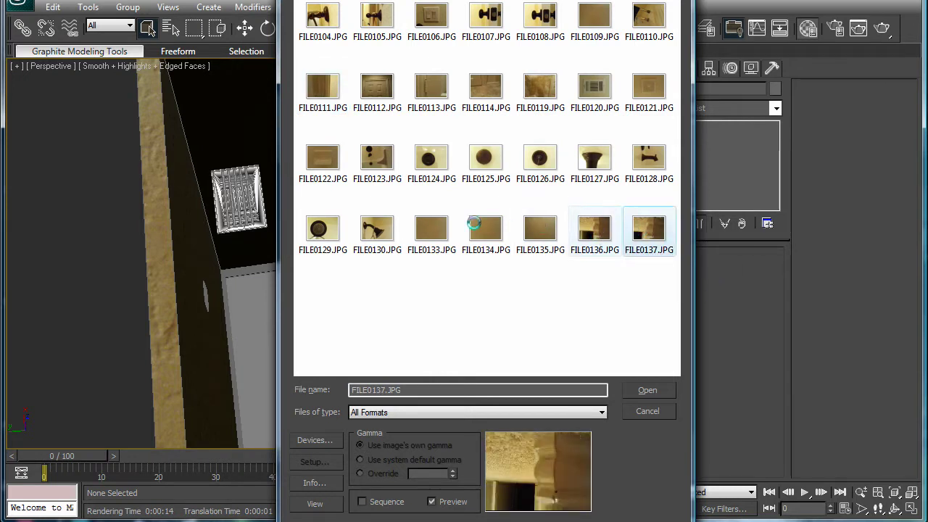
{"action": "left_click", "coordinate": [337, 225]}
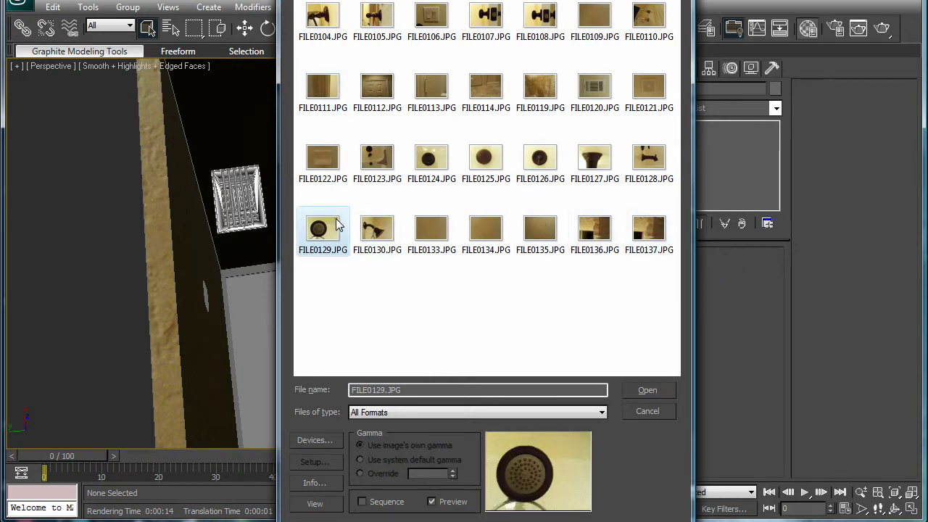
{"action": "left_click", "coordinate": [486, 87]}
{"action": "left_click", "coordinate": [540, 87]}
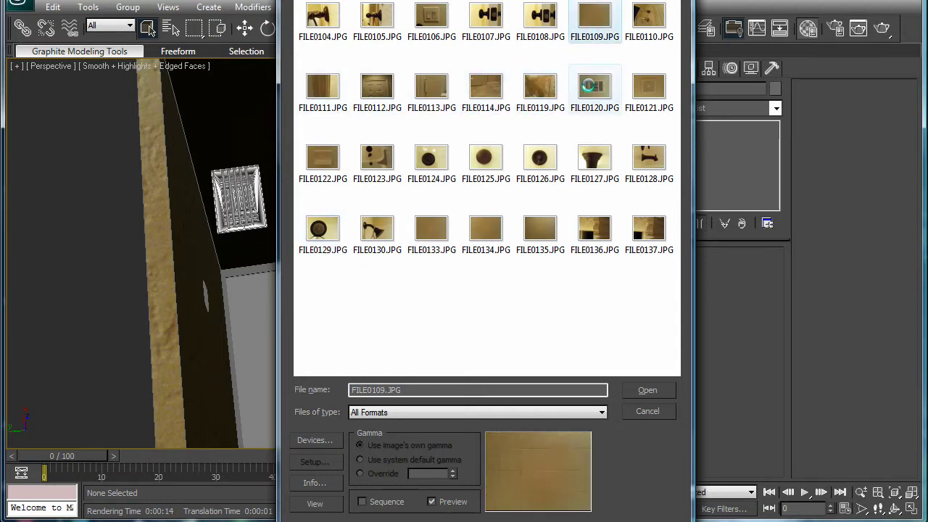
{"action": "left_click", "coordinate": [591, 86]}
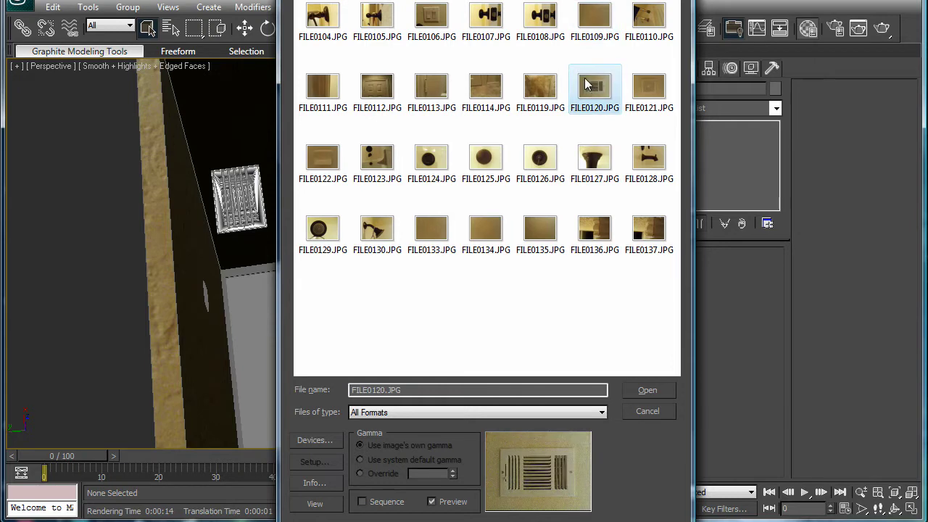
{"action": "left_click", "coordinate": [610, 26]}
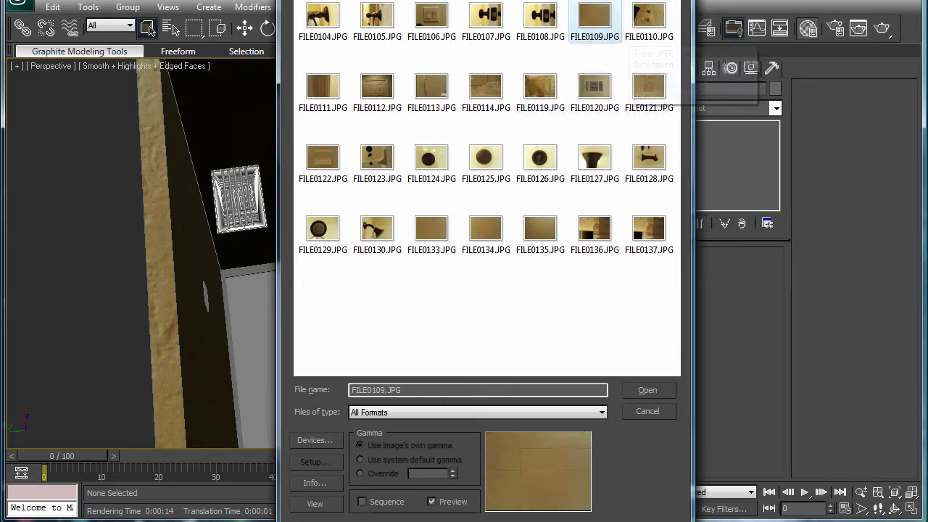
{"action": "key", "text": "Escape"}
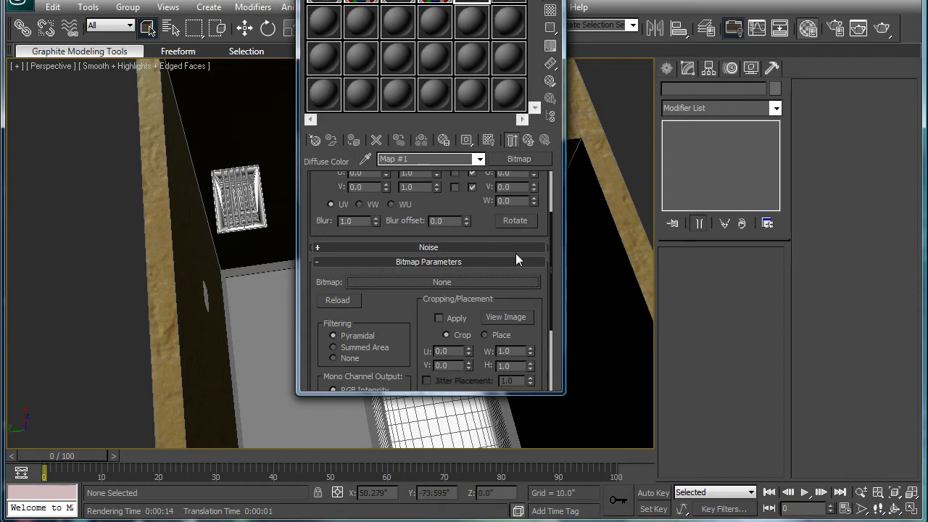
- Replace the diffuse bitmap with a Tiles map, discarding the old map, and show the tiles in the viewport
{"action": "left_click", "coordinate": [519, 158]}
{"action": "scroll", "coordinate": [515, 198], "scroll_direction": "down", "scroll_amount": 8}
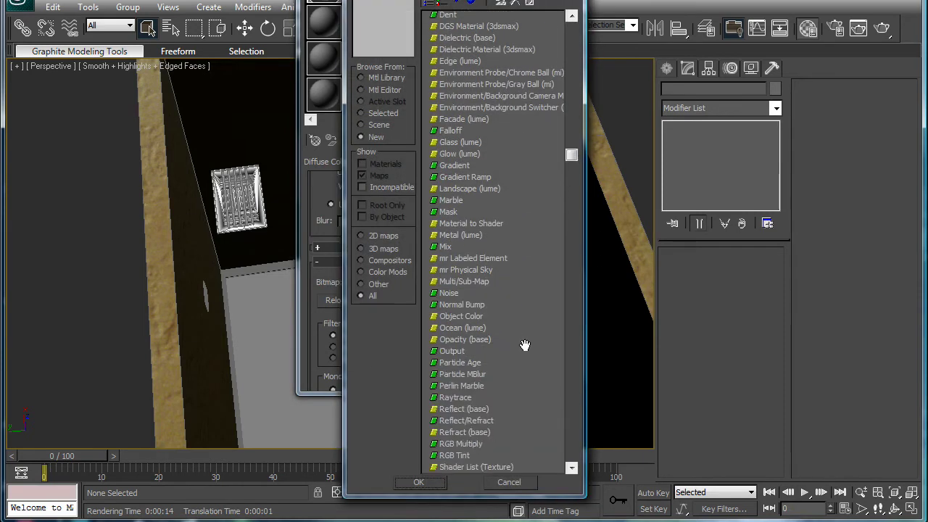
{"action": "scroll", "coordinate": [534, 358], "scroll_direction": "down", "scroll_amount": 5}
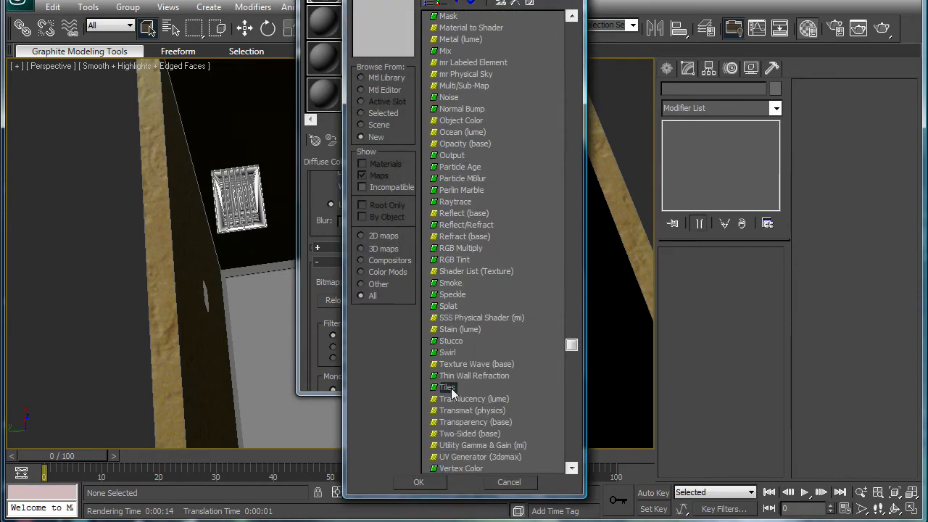
{"action": "double_click", "coordinate": [450, 388]}
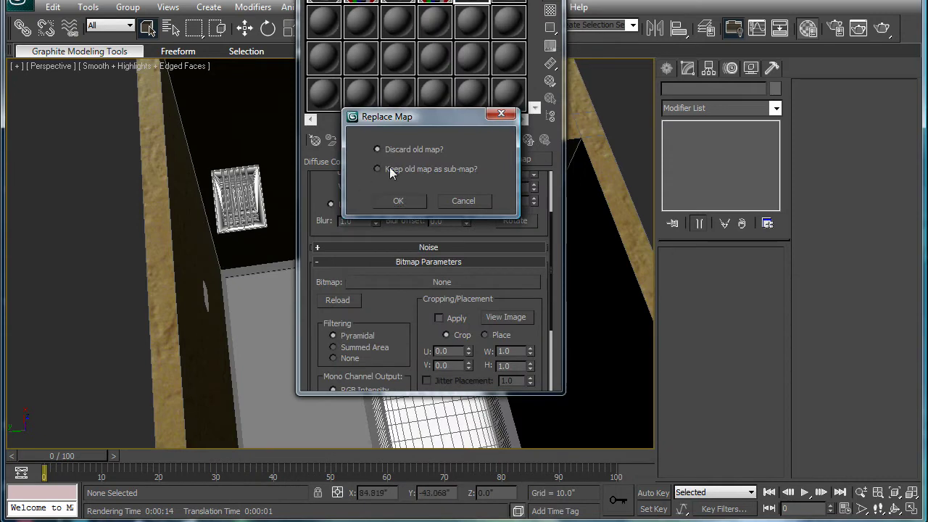
{"action": "left_click", "coordinate": [399, 201]}
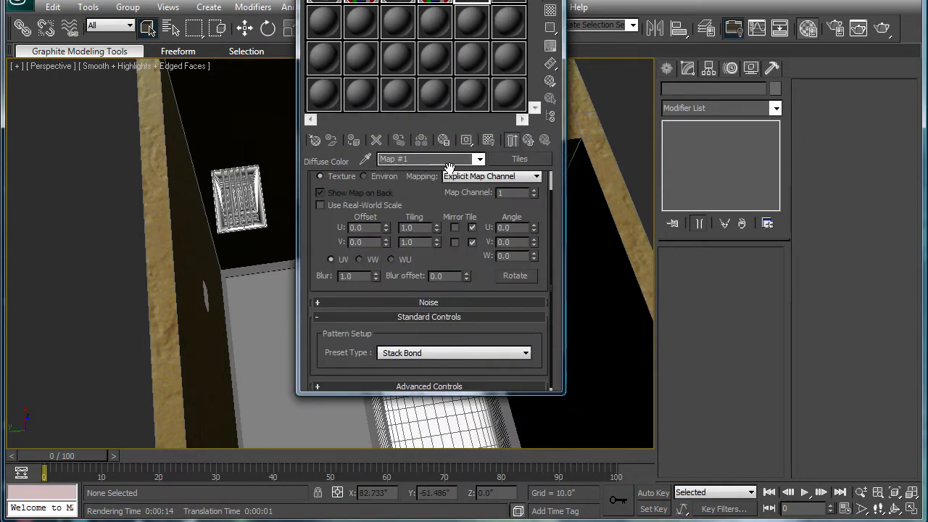
{"action": "left_click", "coordinate": [494, 143]}
- Try the Tiles map with U and V tiling at 3.0, followed by 2.0 for both
{"action": "left_click_drag", "start_coordinate": [450, 0], "coordinate": [654, 0]}
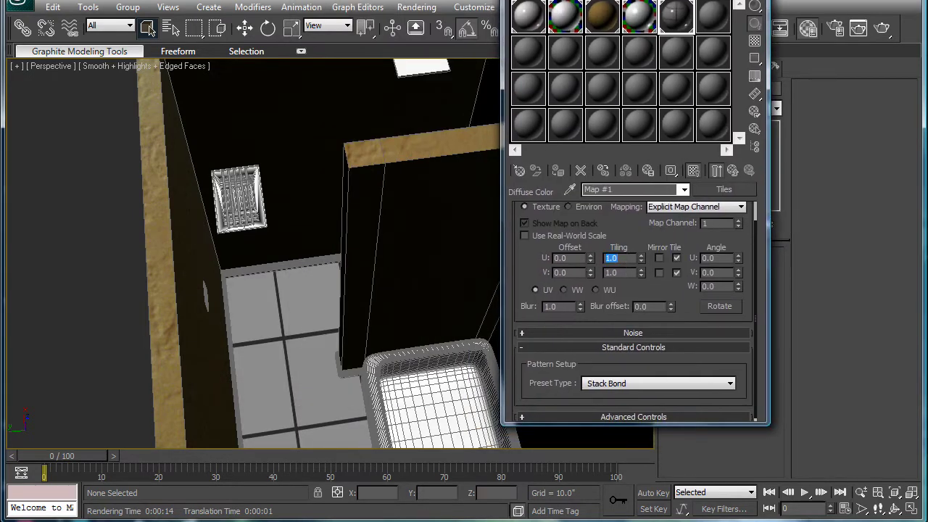
{"action": "type", "text": "3"}
{"action": "key", "text": "Return"}
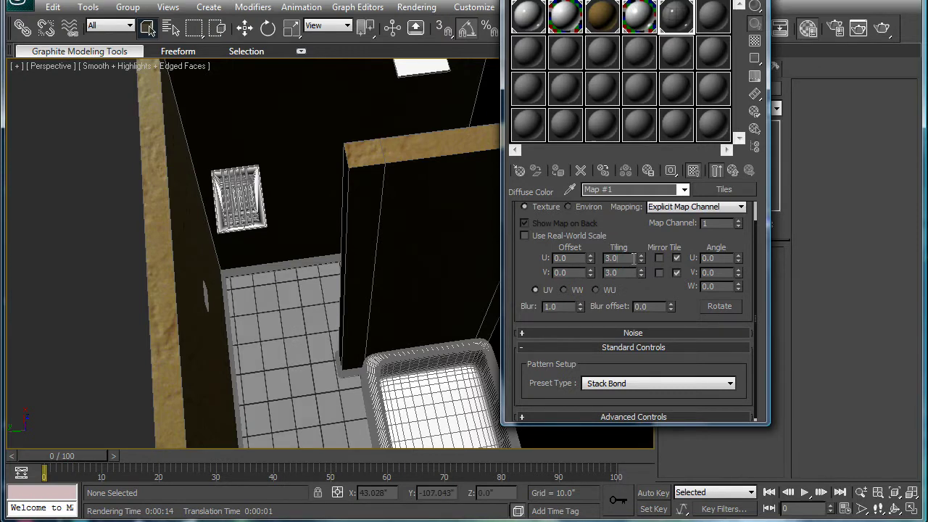
{"action": "type", "text": "2"}
{"action": "key", "text": "Tab"}
{"action": "type", "text": "2"}
{"action": "key", "text": "Return"}
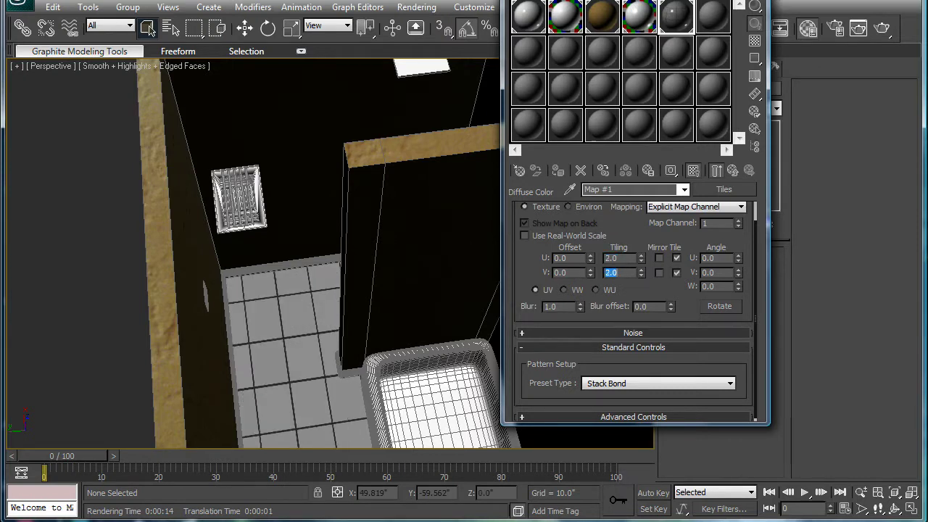
- Set both the U and V tiling of the floor's Tiles map to 1.5
{"action": "left_click_drag", "start_coordinate": [633, 258], "coordinate": [427, 250]}
{"action": "type", "text": "1.5"}
{"action": "key", "text": "Tab"}
{"action": "type", "text": "1.5"}
{"action": "key", "text": "Return"}
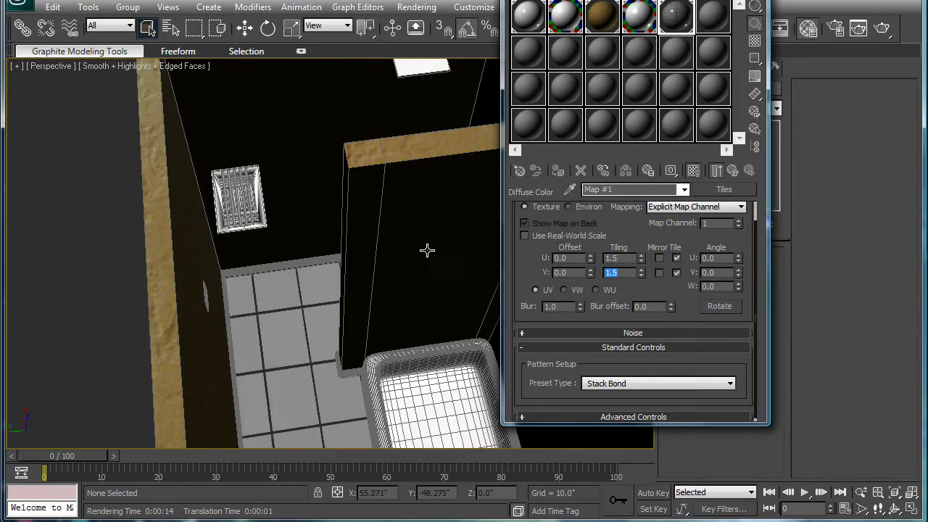
- Adjust only the V tiling of the floor tiles to 1.1 and check the tile proportions
{"action": "left_click", "coordinate": [641, 269]}
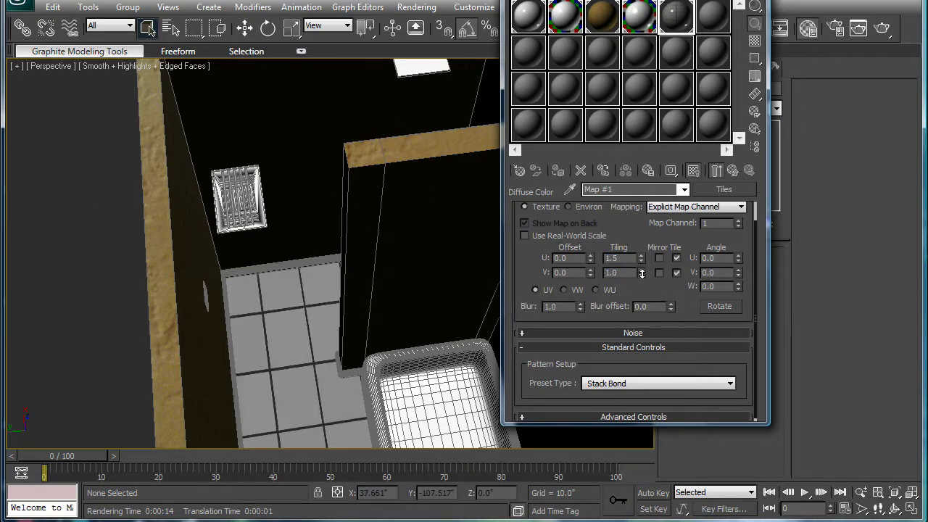
{"action": "left_click", "coordinate": [642, 269]}
{"action": "left_click_drag", "start_coordinate": [641, 271], "coordinate": [642, 272]}
{"action": "middle_click_drag", "start_coordinate": [342, 317], "coordinate": [355, 261], "text": "alt"}
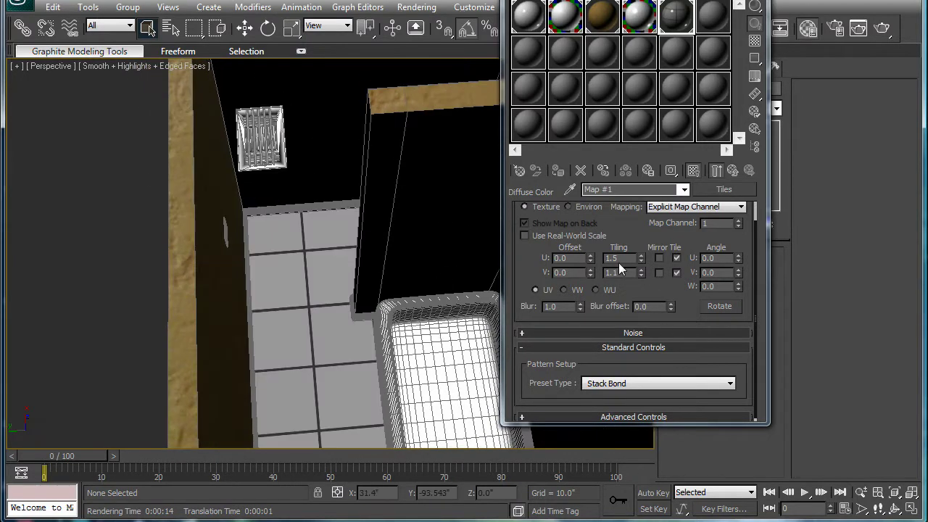
- Set the Tiles map's tiling to U 1.7 and V 1.2 for the bathroom floor
{"action": "left_click_drag", "start_coordinate": [622, 259], "coordinate": [413, 221]}
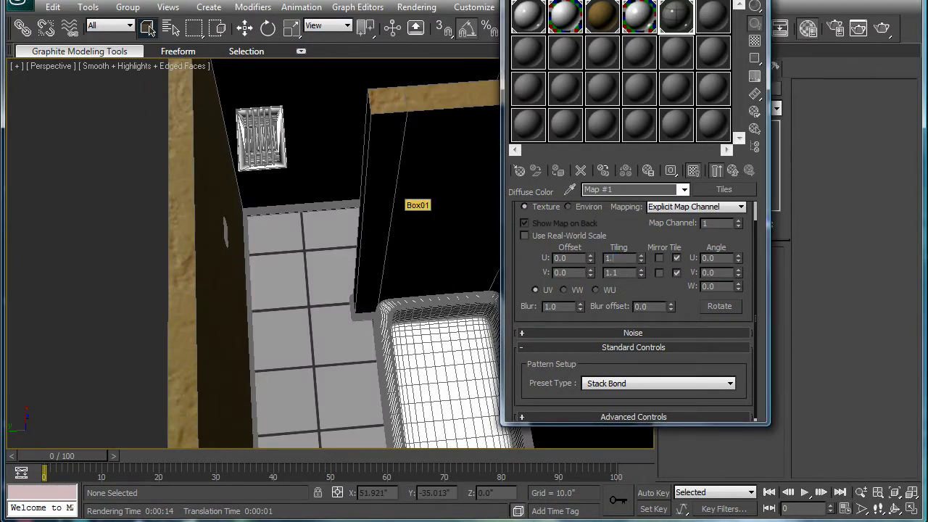
{"action": "type", "text": "1.7"}
{"action": "key", "text": "Tab"}
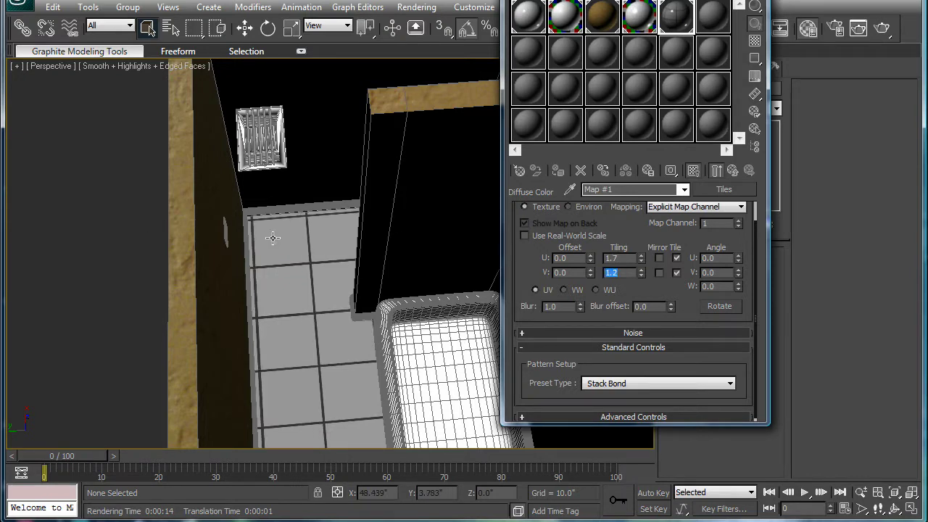
{"action": "middle_click_drag", "start_coordinate": [288, 271], "coordinate": [267, 236]}
{"action": "left_click_drag", "start_coordinate": [666, 257], "coordinate": [667, 262]}
- Examine the Tiles map on an enlarged preview of its sample sphere
{"action": "double_click", "coordinate": [687, 10]}
{"action": "left_click_drag", "start_coordinate": [152, 90], "coordinate": [298, 89]}
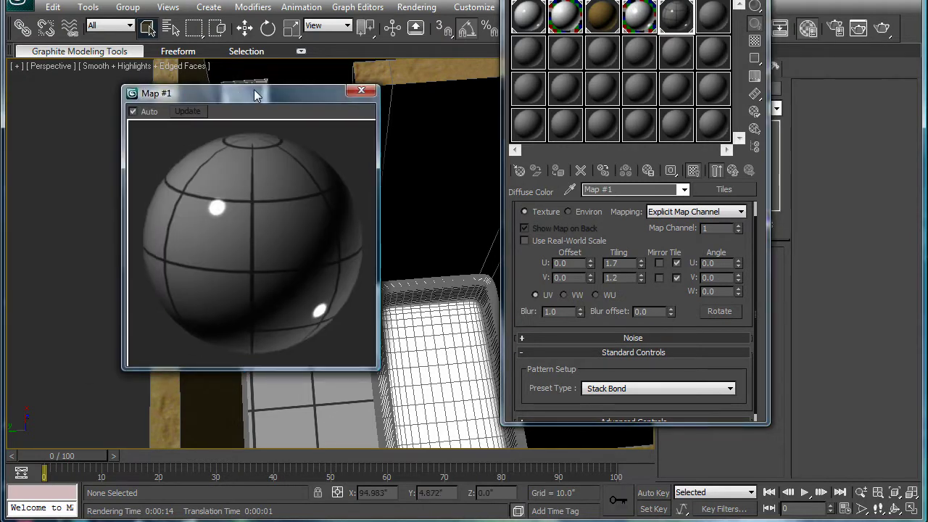
{"action": "left_click", "coordinate": [362, 93]}
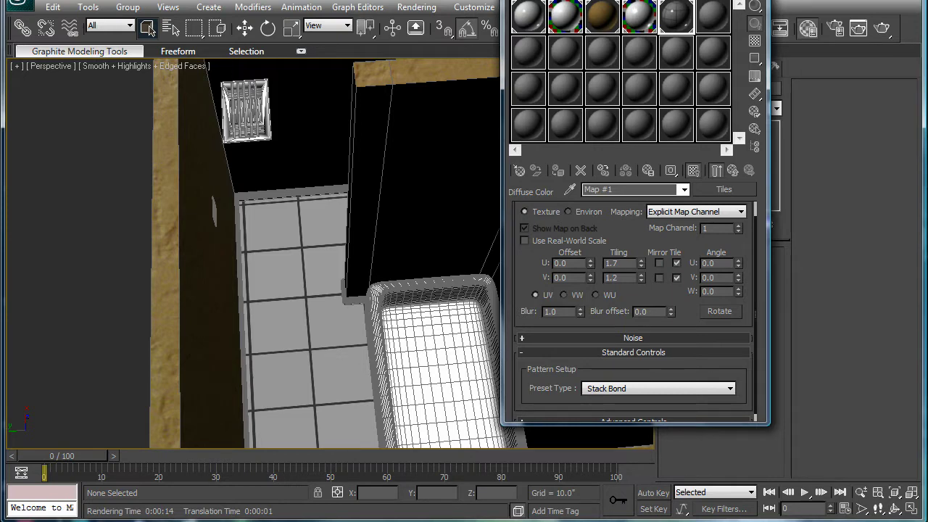
- Close the Material Editor, frame the whole bathroom from above, and render it with Final Gather Precision set to Draft
{"action": "key", "text": "m"}
{"action": "middle_click_drag", "start_coordinate": [587, 174], "coordinate": [464, 221], "text": "alt"}
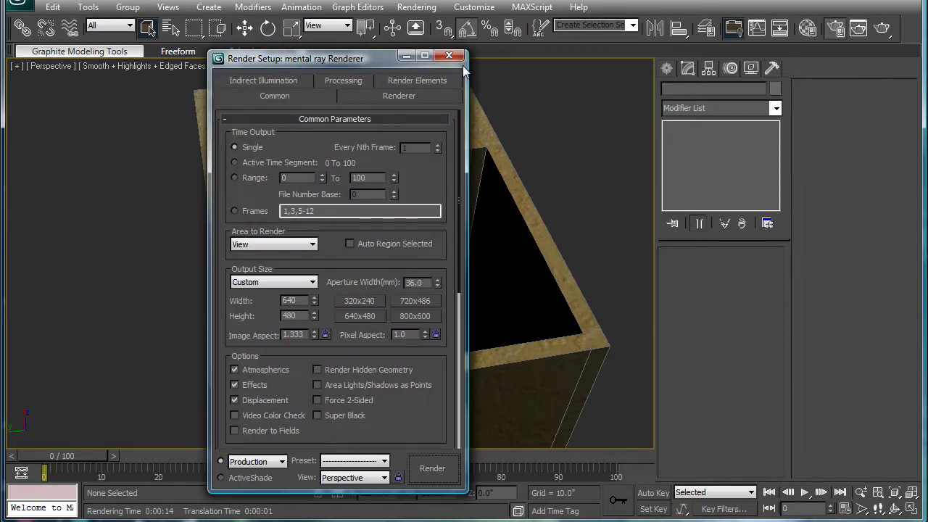
{"action": "left_click", "coordinate": [449, 56]}
{"action": "left_click", "coordinate": [868, 27]}
{"action": "left_click_drag", "start_coordinate": [356, 12], "coordinate": [354, 0]}
{"action": "left_click_drag", "start_coordinate": [462, 410], "coordinate": [375, 419]}
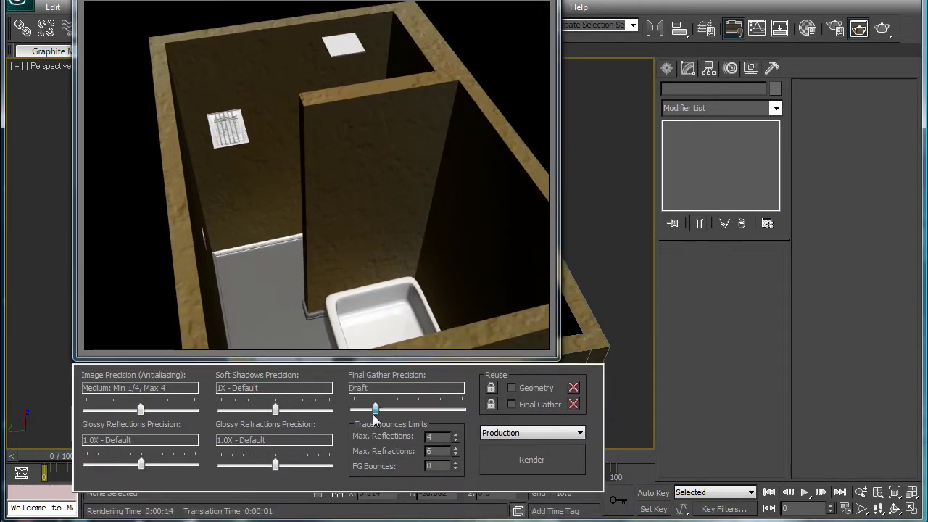
{"action": "left_click", "coordinate": [535, 460]}
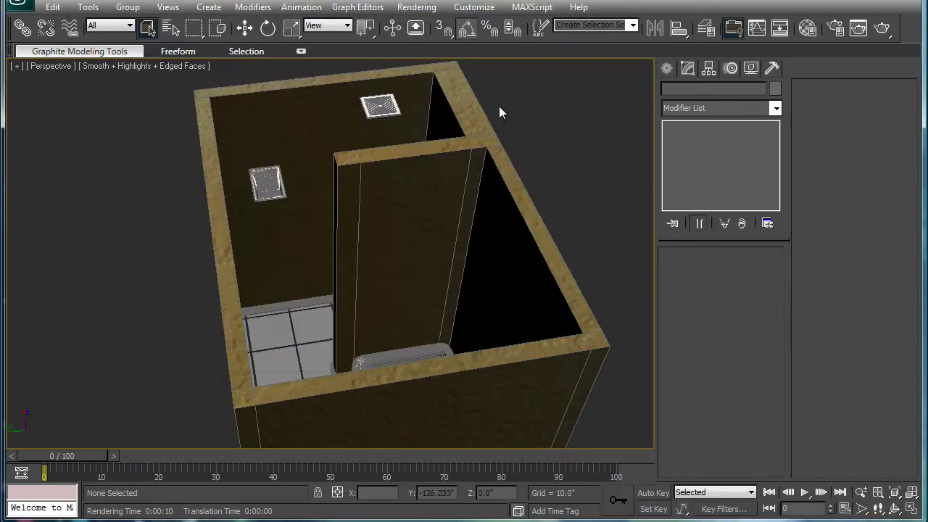
- Render a closer overhead view of the bathtub and the tiled floor
{"action": "middle_click_drag", "start_coordinate": [499, 108], "coordinate": [476, 181], "text": "alt"}
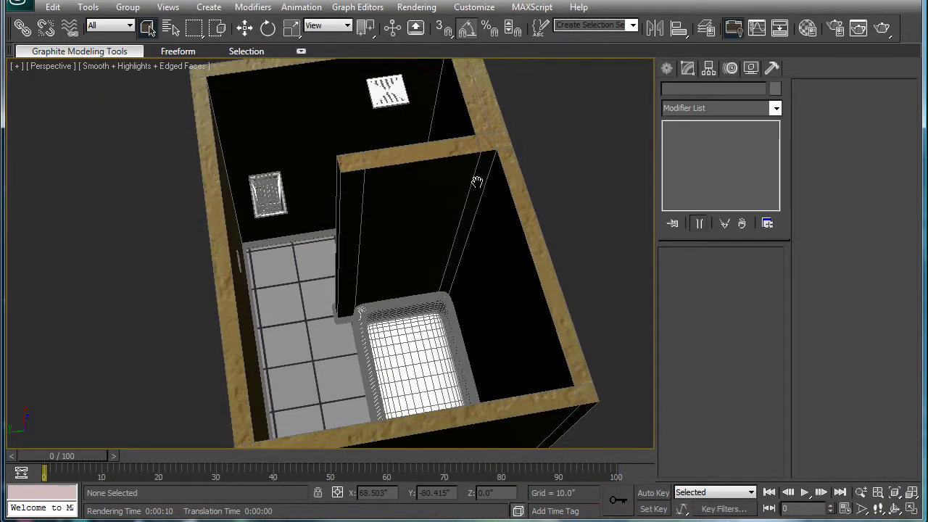
{"action": "left_click", "coordinate": [861, 492]}
{"action": "left_click_drag", "start_coordinate": [476, 307], "coordinate": [472, 291]}
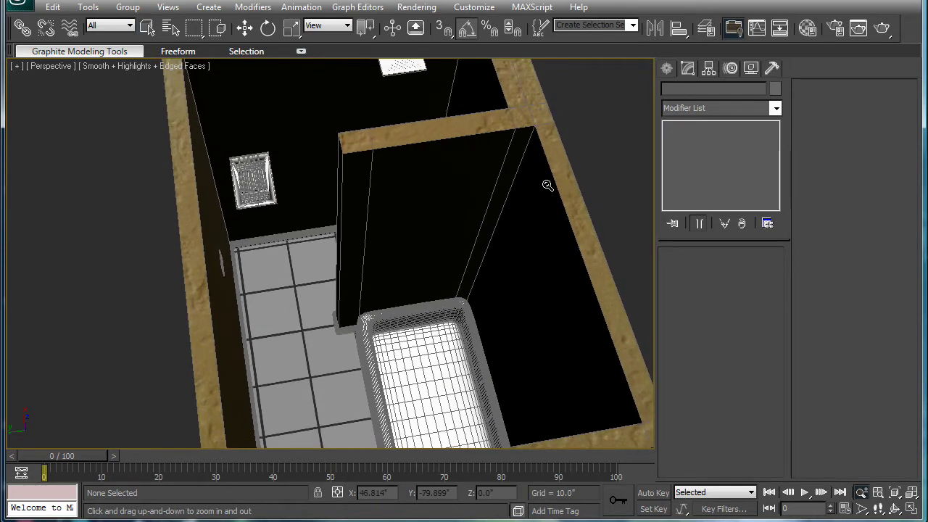
{"action": "left_click", "coordinate": [880, 28]}
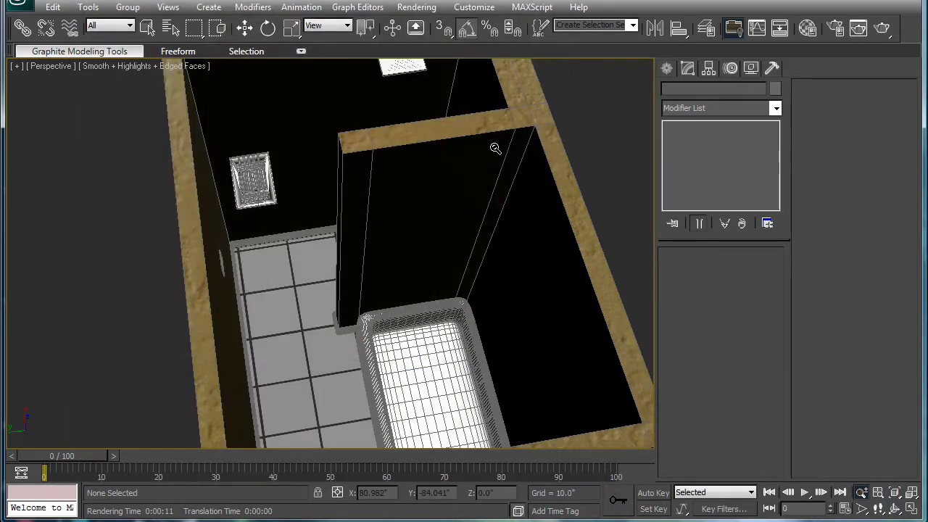
- Render a close view of the ceiling vent from below, above the textured wall
{"action": "middle_click_drag", "start_coordinate": [498, 150], "coordinate": [452, 185]}
{"action": "key", "text": "super"}
{"action": "key", "text": "super"}
{"action": "key", "text": "super"}
{"action": "key", "text": "super"}
{"action": "middle_click_drag", "start_coordinate": [454, 250], "coordinate": [321, 203]}
{"action": "left_click", "coordinate": [858, 493]}
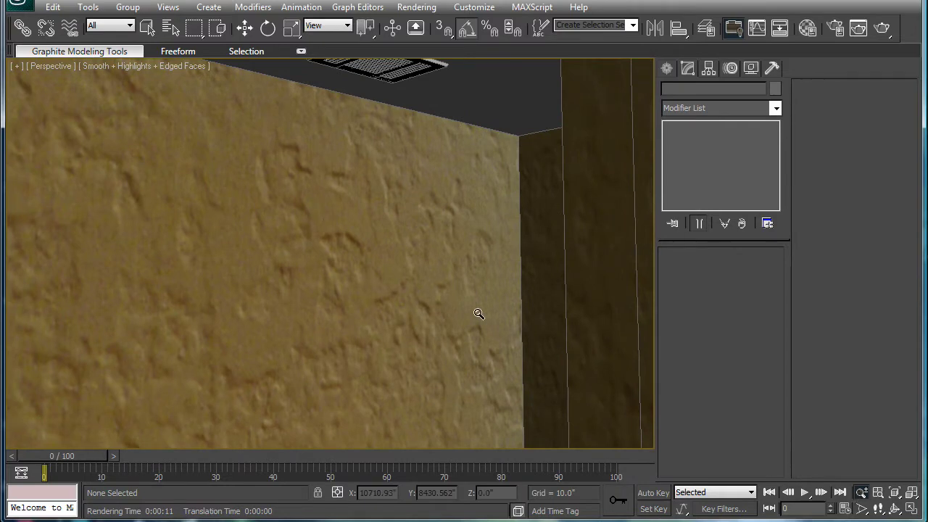
{"action": "left_click_drag", "start_coordinate": [479, 314], "coordinate": [474, 323]}
{"action": "middle_click_drag", "start_coordinate": [441, 322], "coordinate": [438, 310], "text": "ctrl+alt"}
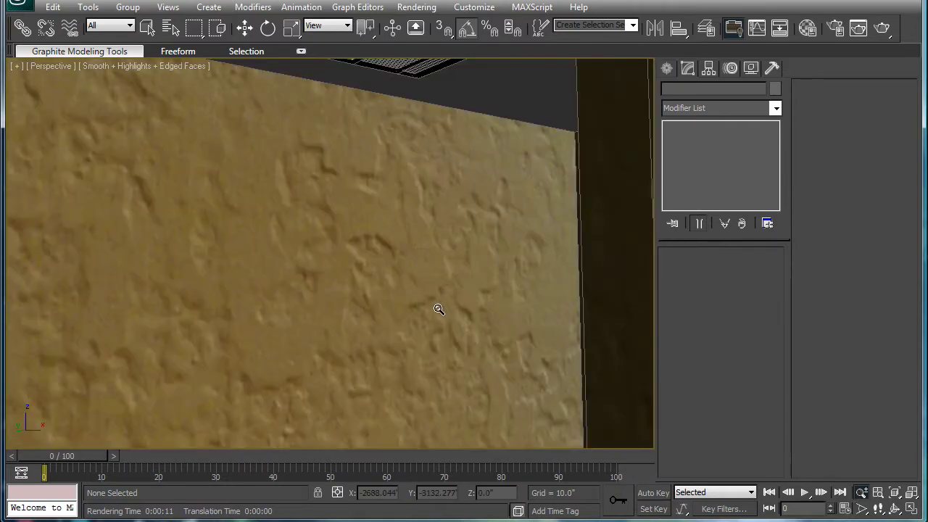
{"action": "left_click_drag", "start_coordinate": [442, 312], "coordinate": [442, 306]}
{"action": "middle_click_drag", "start_coordinate": [442, 307], "coordinate": [434, 255], "text": "alt"}
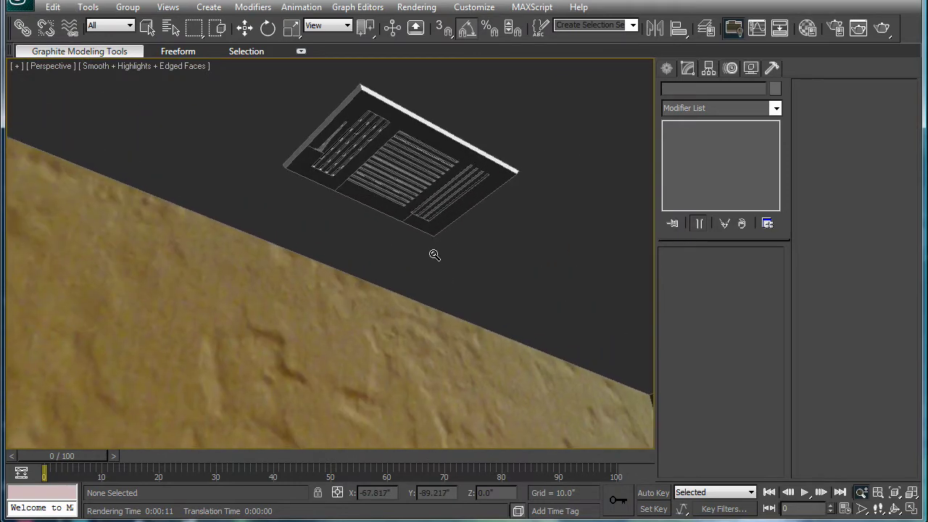
{"action": "left_click", "coordinate": [882, 28]}
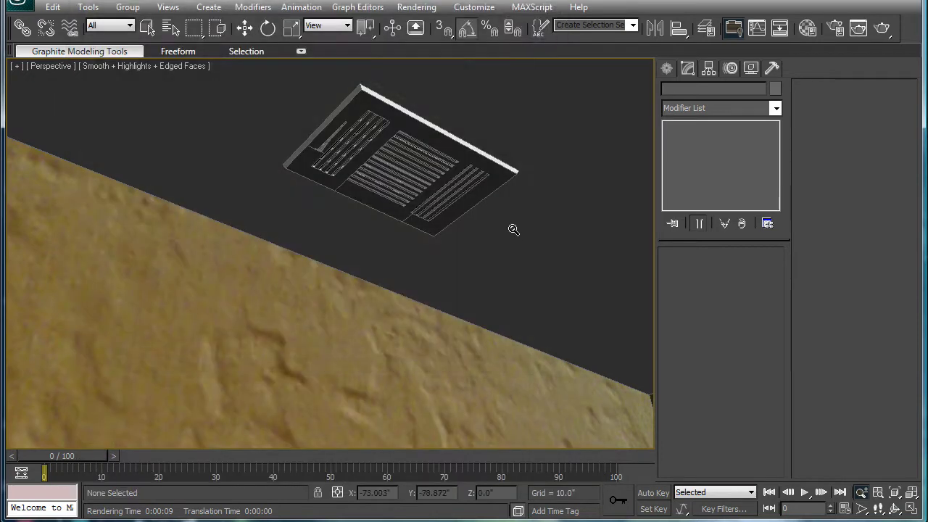
- Select the double light switch on the wall, frame it in the view, and render it to examine its surface
{"action": "scroll", "coordinate": [555, 276], "scroll_direction": "up", "scroll_amount": 5}
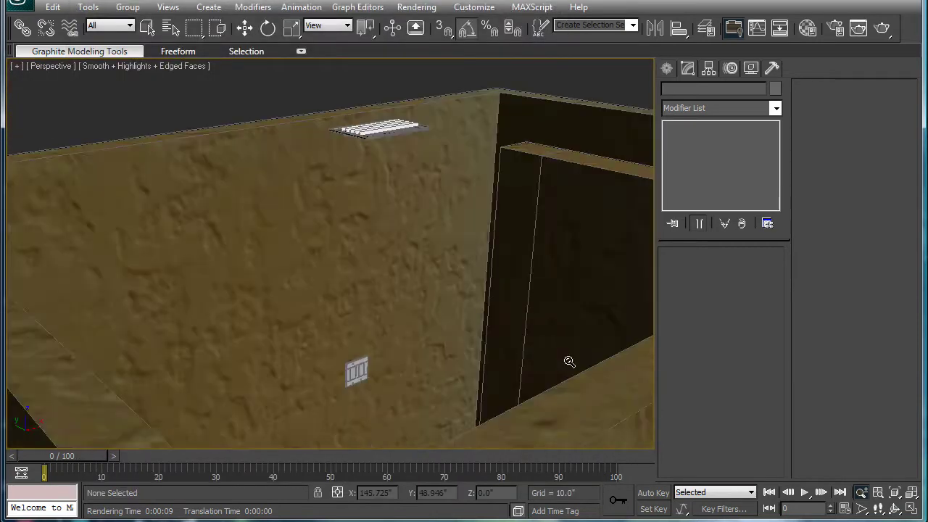
{"action": "middle_click_drag", "start_coordinate": [569, 361], "coordinate": [532, 363], "text": "alt"}
{"action": "scroll", "coordinate": [508, 312], "scroll_direction": "up", "scroll_amount": 3}
{"action": "middle_click_drag", "start_coordinate": [470, 245], "coordinate": [440, 179]}
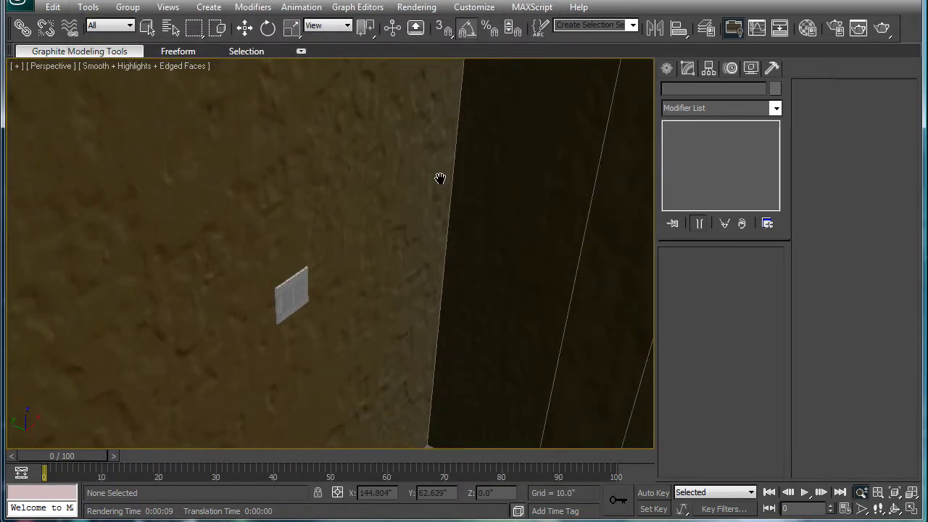
{"action": "scroll", "coordinate": [395, 255], "scroll_direction": "up", "scroll_amount": 5}
{"action": "middle_click_drag", "start_coordinate": [363, 262], "coordinate": [316, 283]}
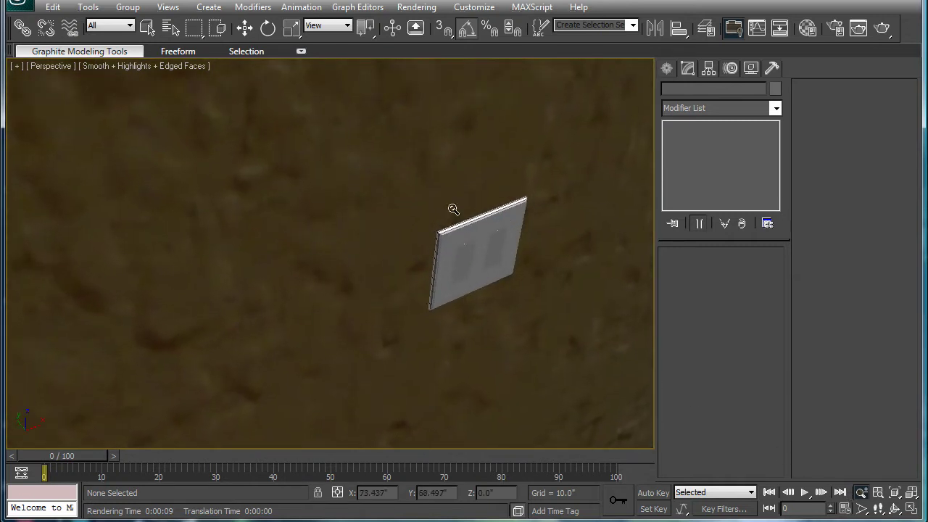
{"action": "right_click", "coordinate": [493, 232]}
{"action": "left_click", "coordinate": [490, 228]}
{"action": "key", "text": "z"}
{"action": "scroll", "coordinate": [459, 228], "scroll_direction": "down", "scroll_amount": 3}
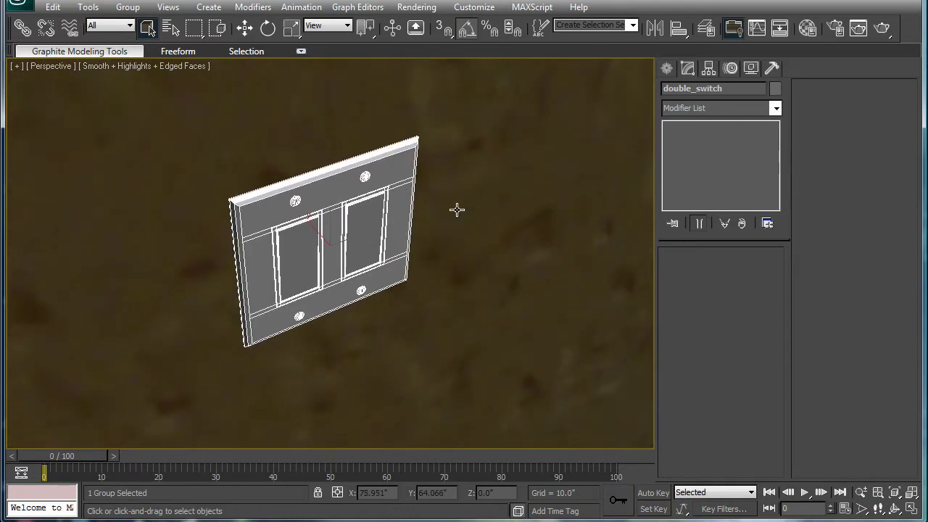
{"action": "key", "text": "shift+q"}
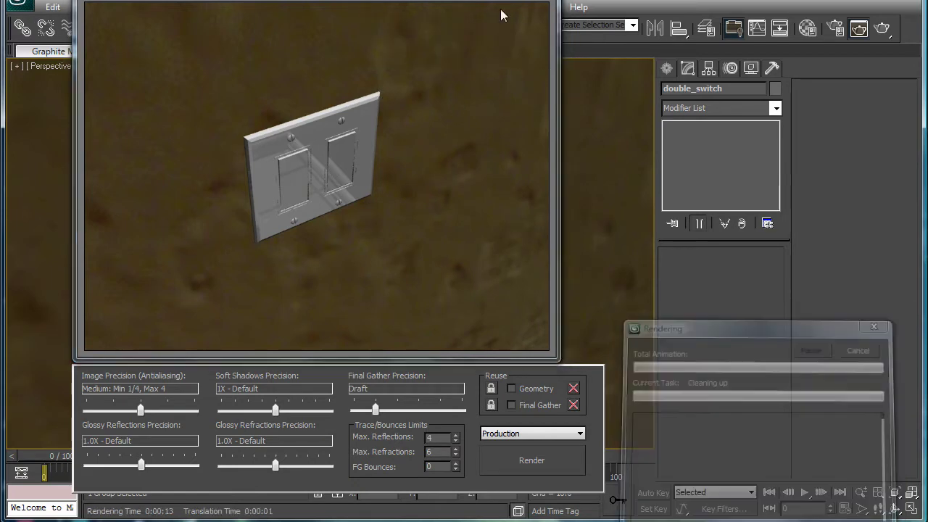
{"action": "left_click", "coordinate": [542, 0]}
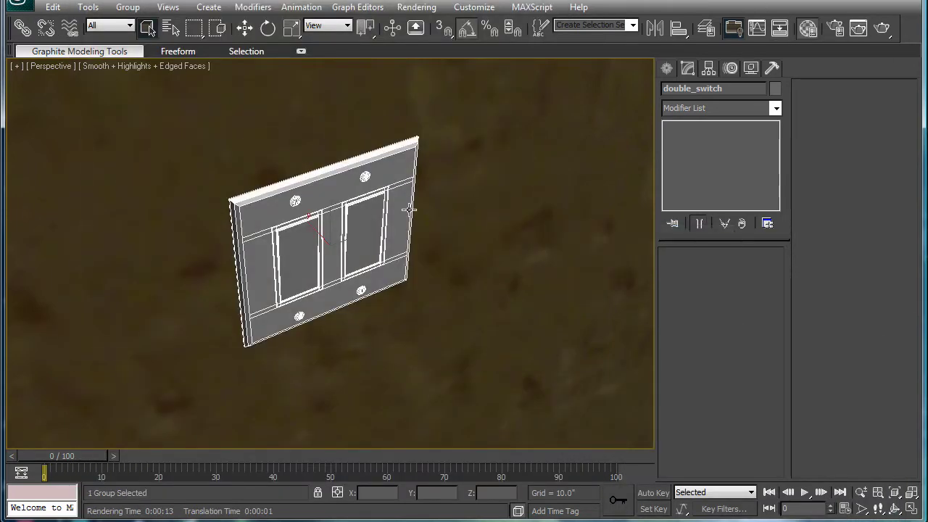
- Assign the vent material to the selected double light switch using Assign to Selection
{"action": "key", "text": "m"}
{"action": "left_click", "coordinate": [567, 18]}
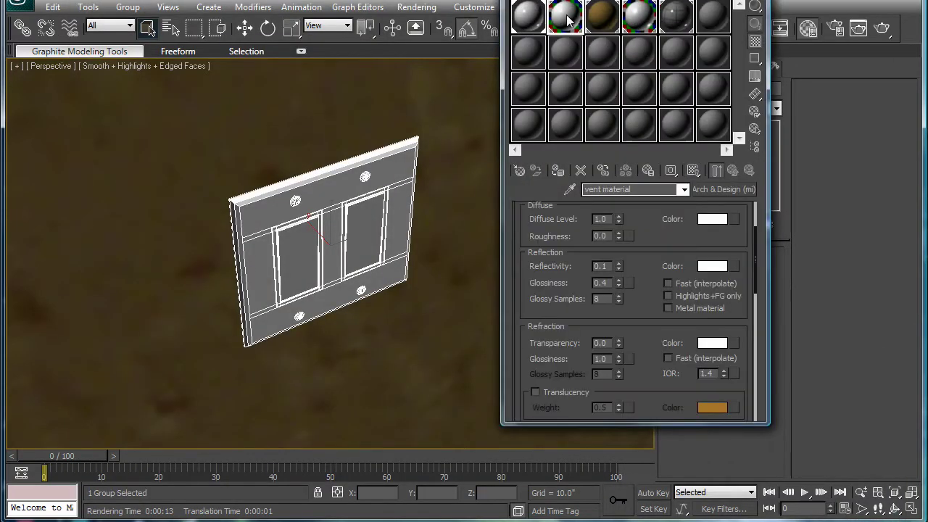
{"action": "left_click_drag", "start_coordinate": [393, 180], "coordinate": [393, 181]}
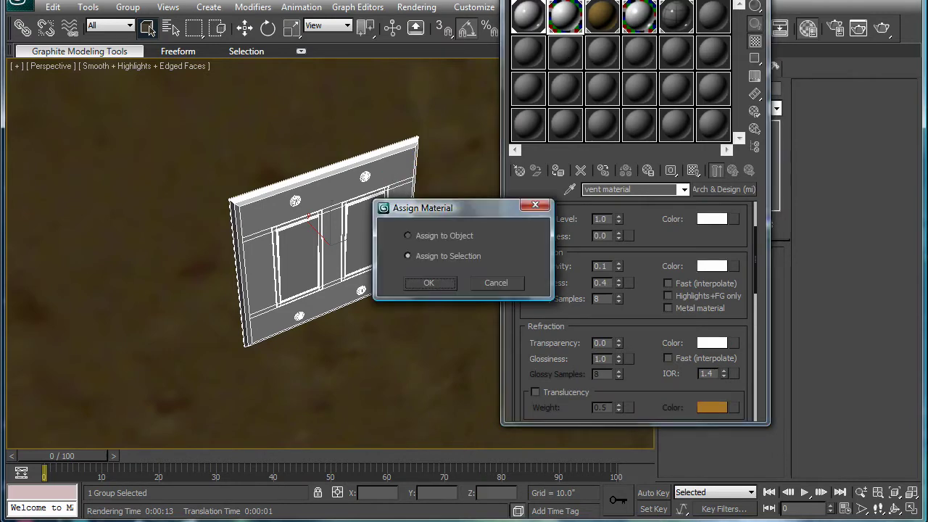
{"action": "left_click", "coordinate": [432, 284]}
{"action": "key", "text": "m"}
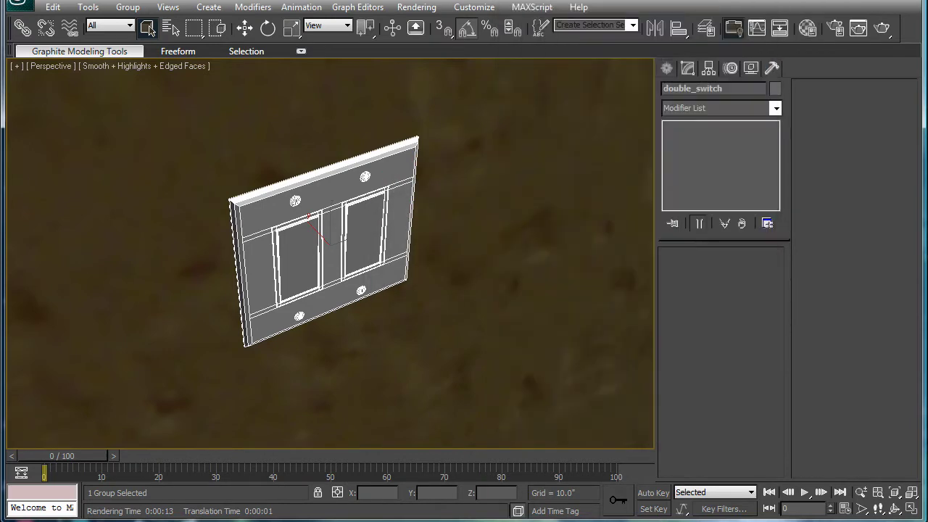
- Reselect only the double light switch group and apply the vent material to the selection again
{"action": "scroll", "coordinate": [451, 241], "scroll_direction": "down", "scroll_amount": 10}
{"action": "scroll", "coordinate": [452, 202], "scroll_direction": "up", "scroll_amount": 2}
{"action": "middle_click_drag", "start_coordinate": [349, 216], "coordinate": [349, 212]}
{"action": "scroll", "coordinate": [347, 213], "scroll_direction": "up", "scroll_amount": 4}
{"action": "left_click_drag", "start_coordinate": [277, 178], "coordinate": [433, 271]}
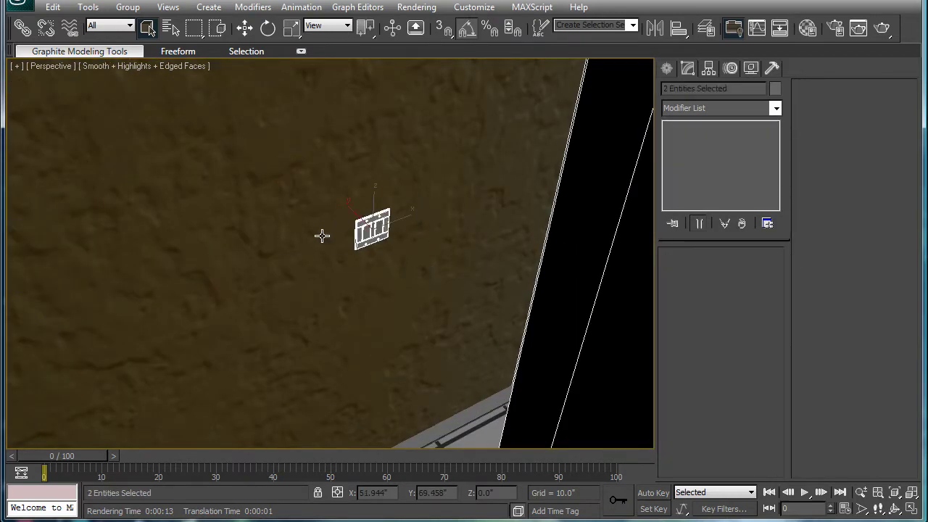
{"action": "scroll", "coordinate": [327, 227], "scroll_direction": "up", "scroll_amount": 4}
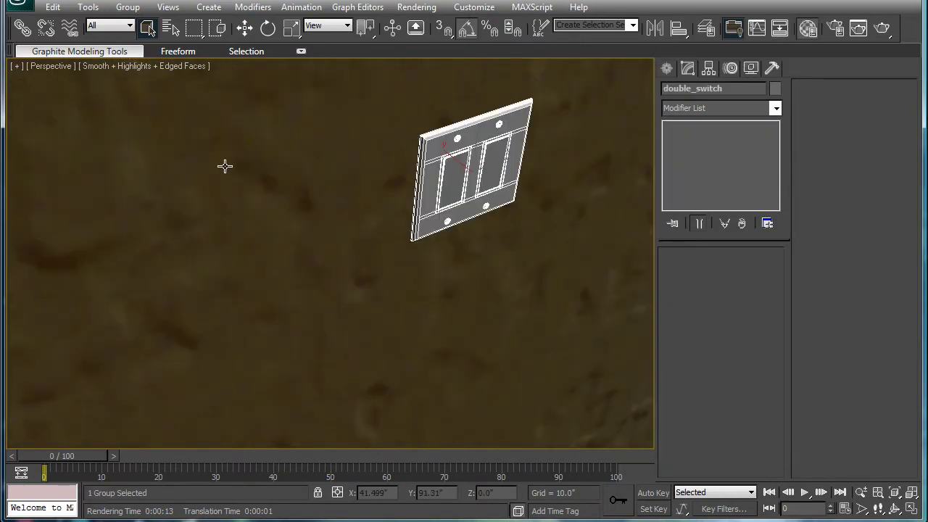
{"action": "key", "text": "m"}
{"action": "key", "text": "alt+q"}
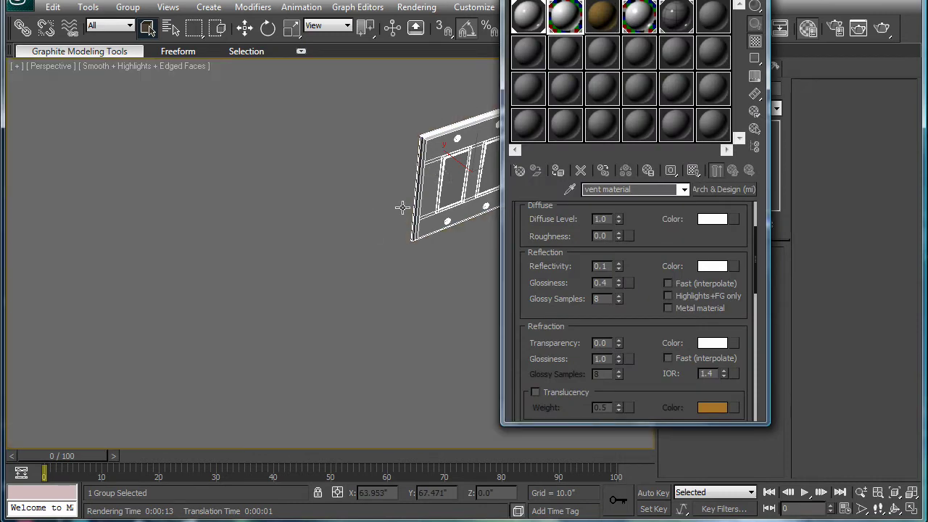
{"action": "key", "text": "alt+q"}
{"action": "left_click_drag", "start_coordinate": [479, 141], "coordinate": [480, 143]}
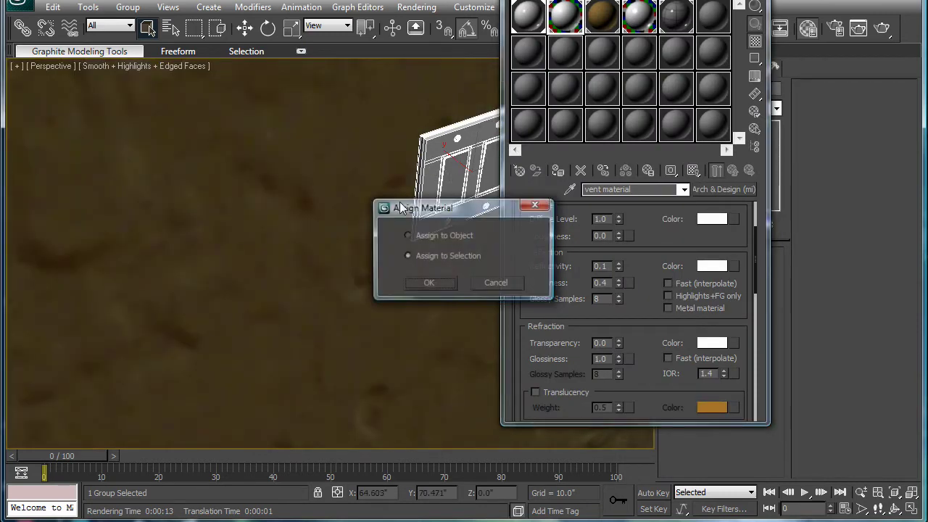
{"action": "left_click", "coordinate": [425, 282]}
{"action": "key", "text": "m"}
- Render an enlarged view of the double light switch with its new material, and close the rendered frame
{"action": "middle_click_drag", "start_coordinate": [397, 212], "coordinate": [321, 284]}
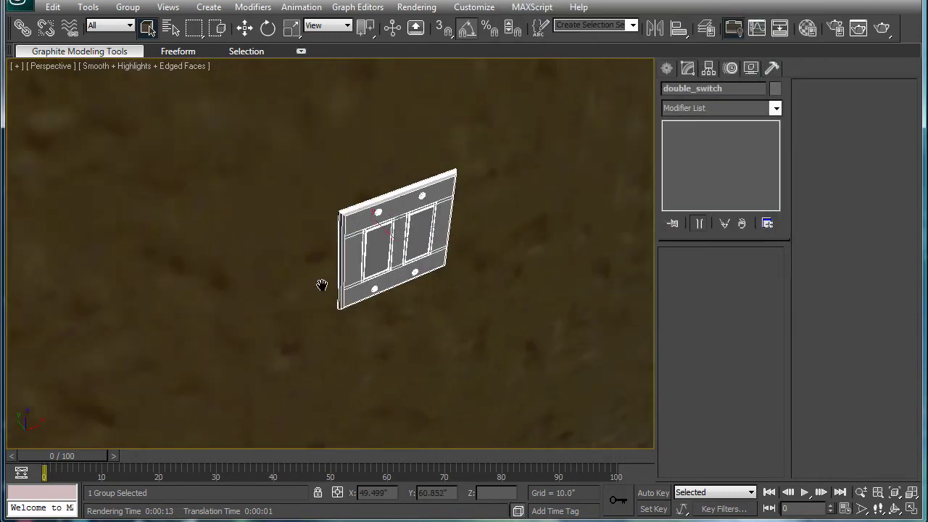
{"action": "scroll", "coordinate": [385, 247], "scroll_direction": "up", "scroll_amount": 3}
{"action": "middle_click_drag", "start_coordinate": [396, 244], "coordinate": [344, 271]}
{"action": "scroll", "coordinate": [344, 256], "scroll_direction": "up", "scroll_amount": 3}
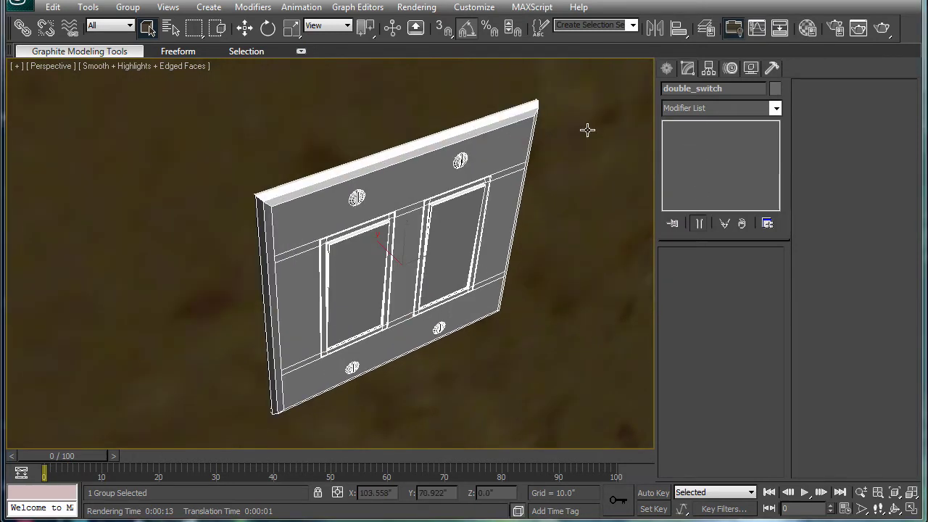
{"action": "left_click", "coordinate": [875, 31]}
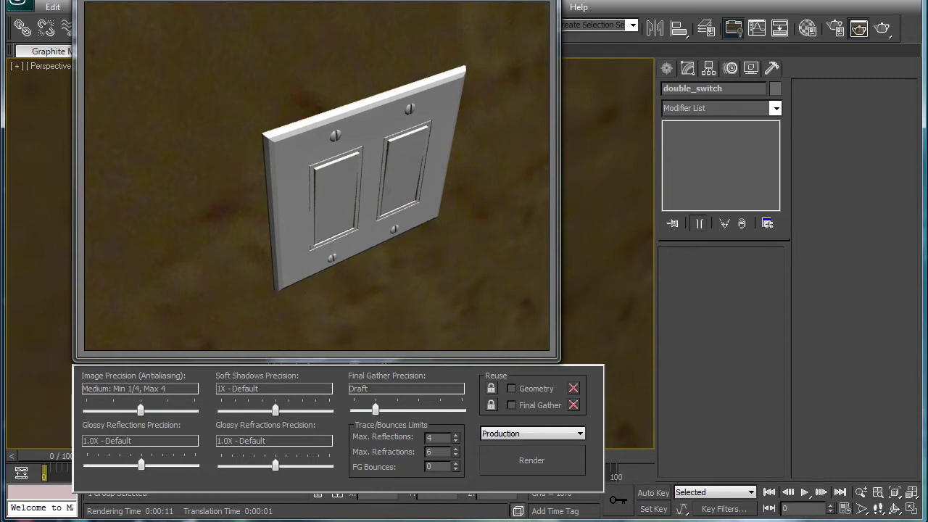
{"action": "left_click", "coordinate": [546, 2]}
- Apply the molding material to the floor molding at the end of the partition wall beside the bathtub
{"action": "middle_click_drag", "start_coordinate": [522, 203], "coordinate": [494, 333], "text": "ctrl+alt"}
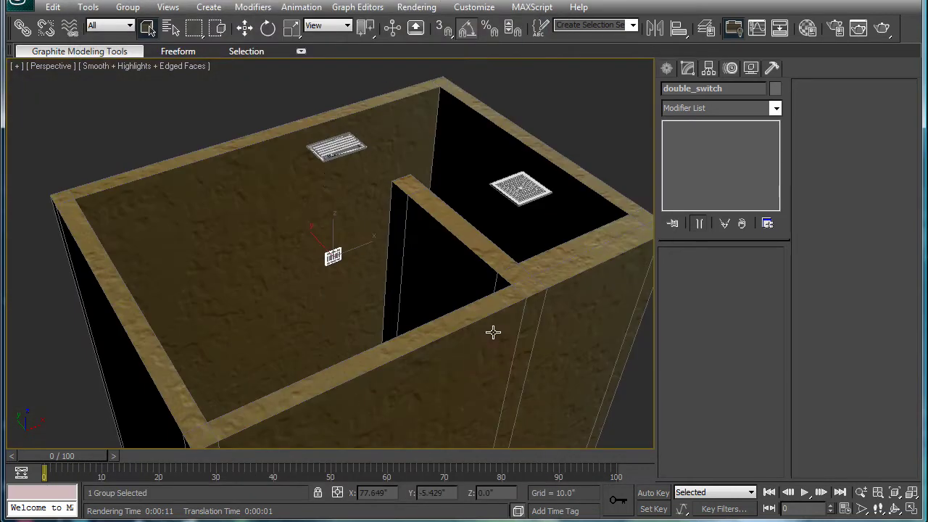
{"action": "middle_click_drag", "start_coordinate": [430, 249], "coordinate": [545, 146], "text": "alt"}
{"action": "scroll", "coordinate": [500, 250], "scroll_direction": "up", "scroll_amount": 3}
{"action": "scroll", "coordinate": [335, 256], "scroll_direction": "up", "scroll_amount": 6}
{"action": "middle_click_drag", "start_coordinate": [510, 258], "coordinate": [528, 186]}
{"action": "key", "text": "m"}
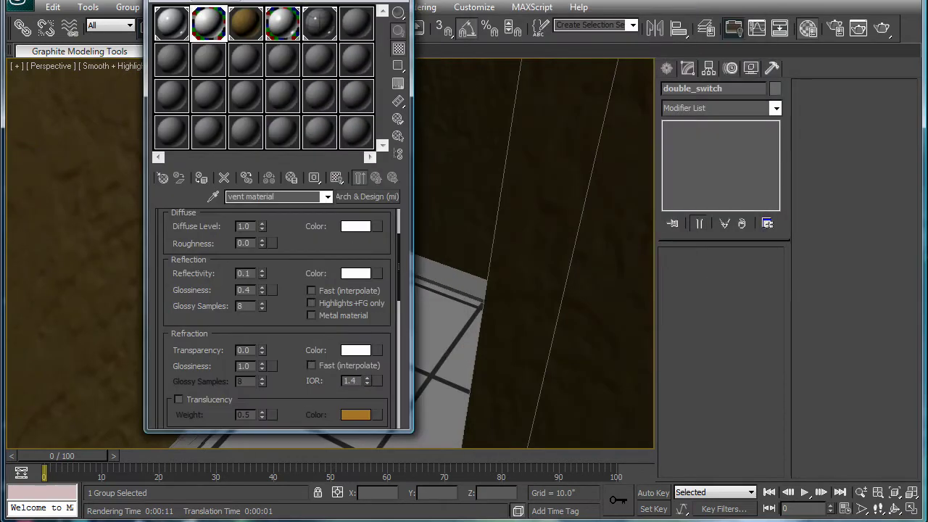
{"action": "left_click", "coordinate": [270, 29]}
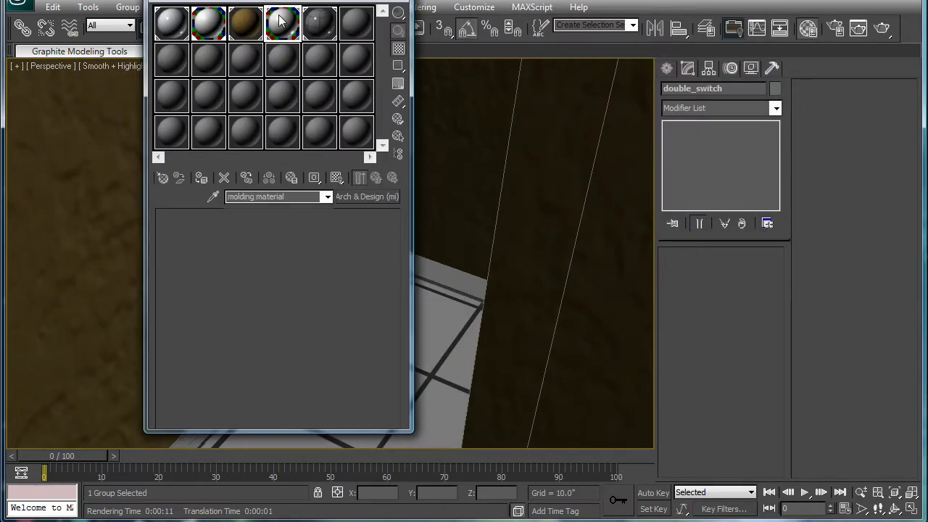
{"action": "middle_click_drag", "start_coordinate": [544, 107], "coordinate": [535, 87]}
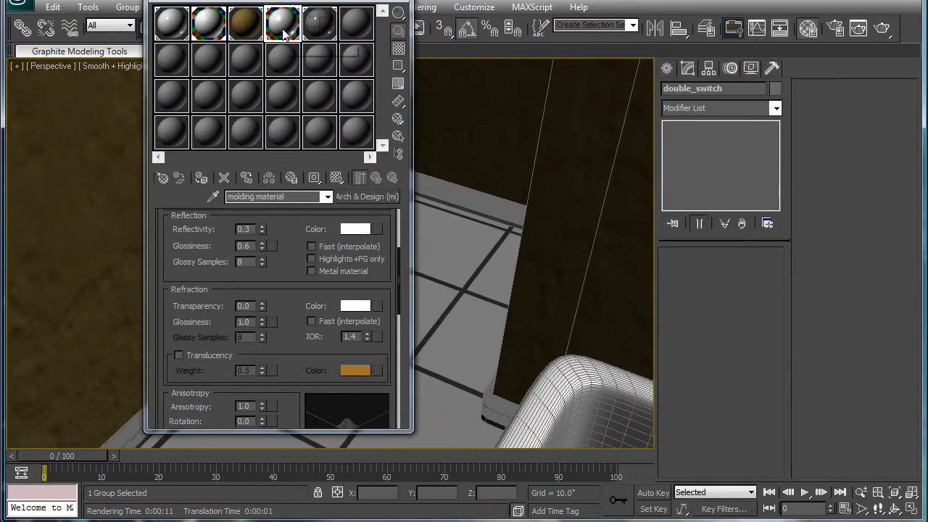
{"action": "left_click_drag", "start_coordinate": [285, 32], "coordinate": [515, 429]}
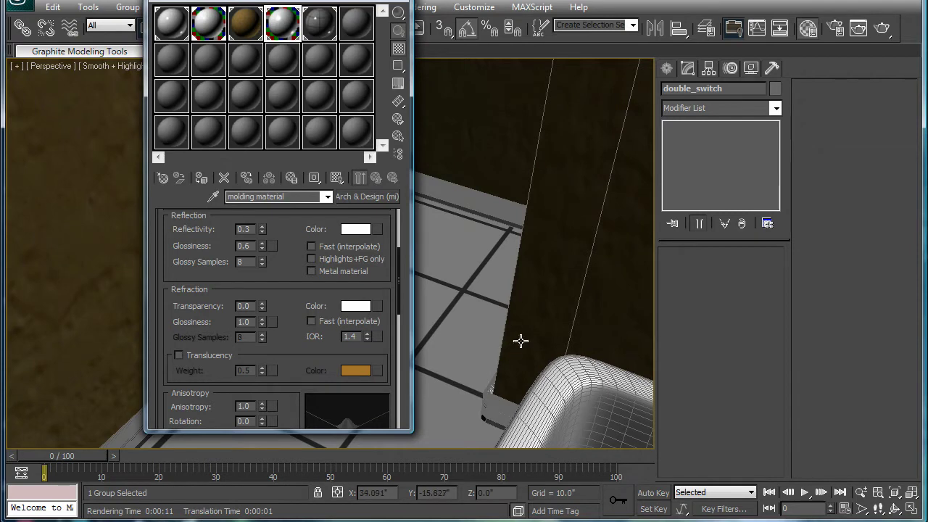
- Apply the molding material to the floor molding along the opposite long wall of the tiled floor
{"action": "middle_click_drag", "start_coordinate": [521, 341], "coordinate": [532, 350], "text": "alt"}
{"action": "middle_click_drag", "start_coordinate": [513, 318], "coordinate": [549, 348], "text": "alt"}
{"action": "scroll", "coordinate": [549, 348], "scroll_direction": "down", "scroll_amount": 3}
{"action": "middle_click_drag", "start_coordinate": [483, 307], "coordinate": [749, 322]}
{"action": "scroll", "coordinate": [433, 297], "scroll_direction": "down", "scroll_amount": 2}
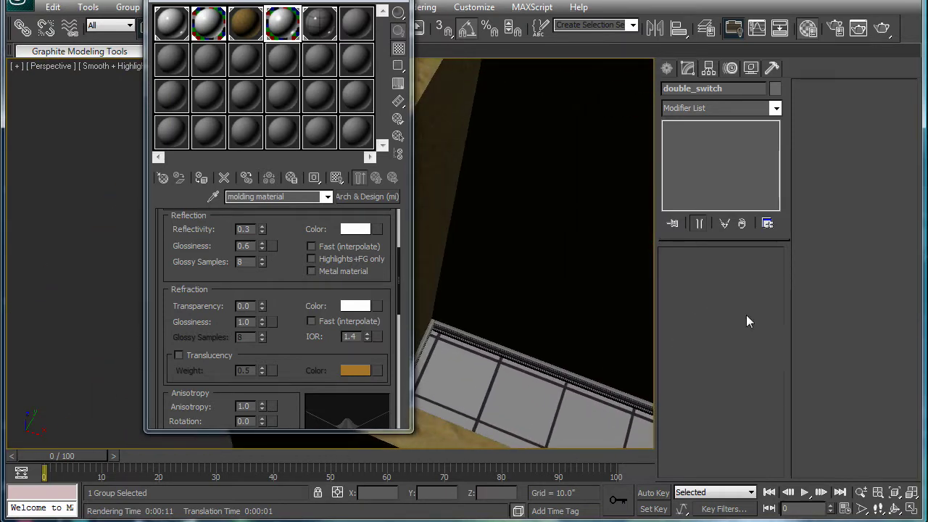
{"action": "left_click_drag", "start_coordinate": [283, 26], "coordinate": [466, 335]}
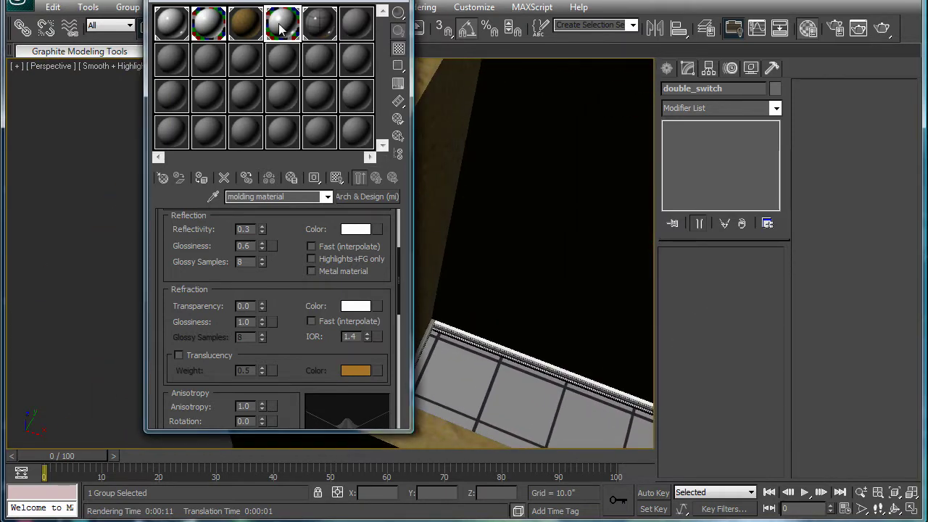
- Apply the molding material to the floor molding in the narrow tiled area beside the partition wall
{"action": "middle_click_drag", "start_coordinate": [425, 341], "coordinate": [305, 42], "text": "alt"}
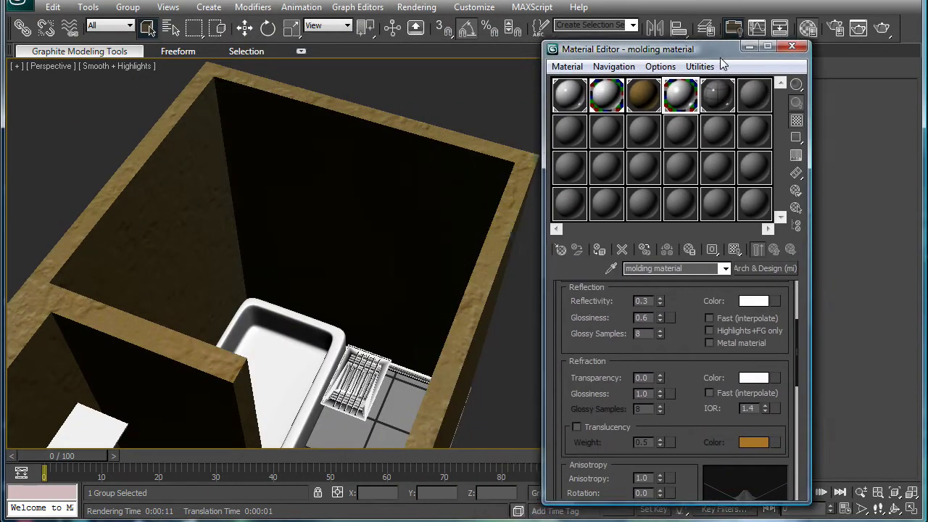
{"action": "left_click_drag", "start_coordinate": [710, 46], "coordinate": [791, 33]}
{"action": "middle_click_drag", "start_coordinate": [341, 217], "coordinate": [604, 120], "text": "alt"}
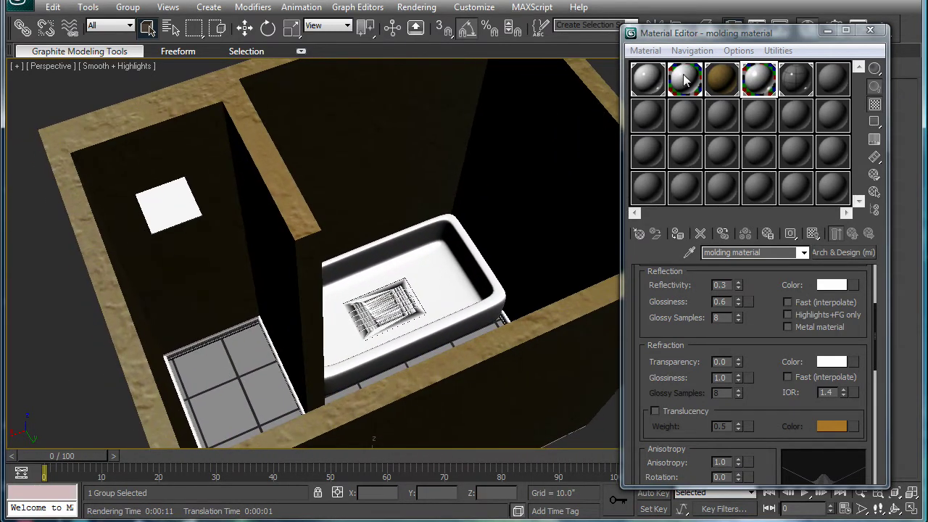
{"action": "left_click_drag", "start_coordinate": [760, 85], "coordinate": [256, 322]}
- Frame the floor moldings and tiles beside the bathtub in a close view and render it
{"action": "middle_click_drag", "start_coordinate": [266, 316], "coordinate": [121, 317]}
{"action": "scroll", "coordinate": [271, 309], "scroll_direction": "down", "scroll_amount": 3}
{"action": "scroll", "coordinate": [195, 179], "scroll_direction": "up", "scroll_amount": 5}
{"action": "middle_click_drag", "start_coordinate": [195, 178], "coordinate": [512, 273]}
{"action": "scroll", "coordinate": [371, 250], "scroll_direction": "down", "scroll_amount": 1}
{"action": "scroll", "coordinate": [367, 312], "scroll_direction": "up", "scroll_amount": 2}
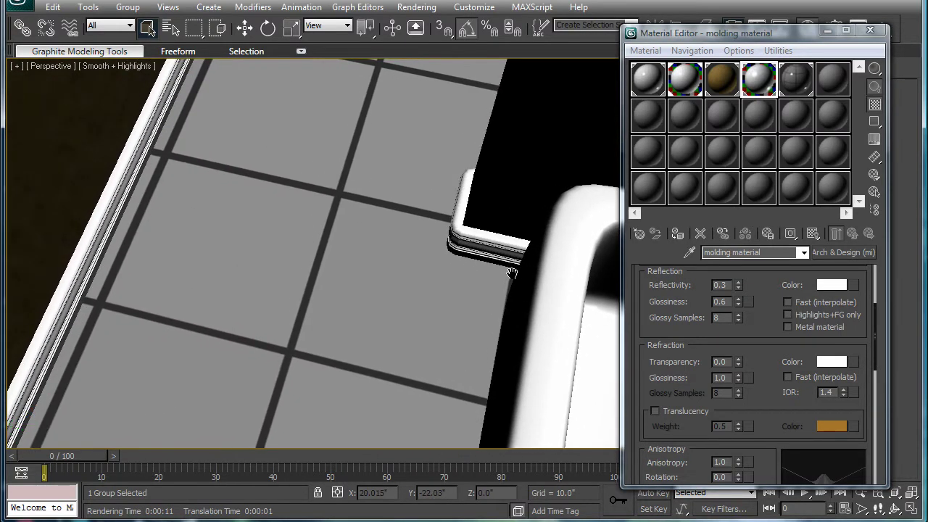
{"action": "left_click_drag", "start_coordinate": [795, 32], "coordinate": [731, 37]}
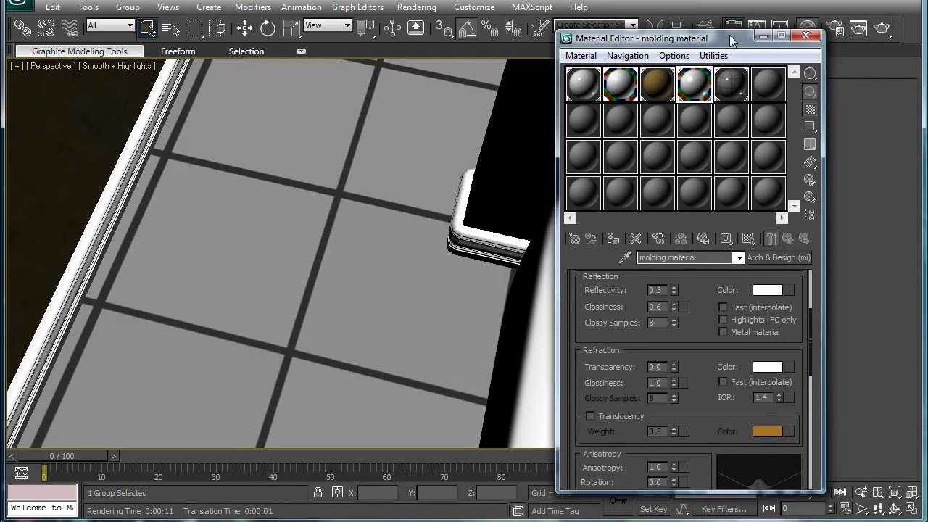
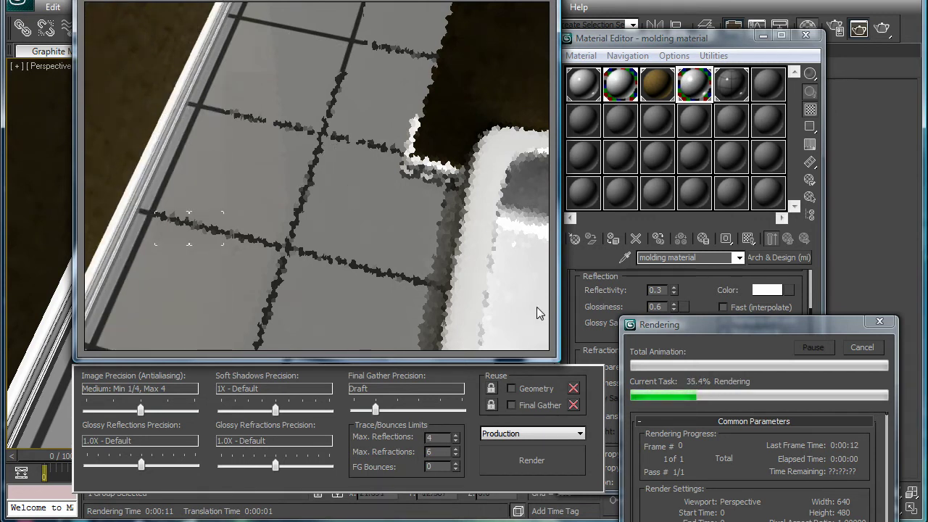
- Cancel the render, set image precision to High: Min 1, Max 16 and Final Gather precision to Low, and render the view again
{"action": "left_click_drag", "start_coordinate": [783, 330], "coordinate": [787, 323]}
{"action": "left_click", "coordinate": [859, 344]}
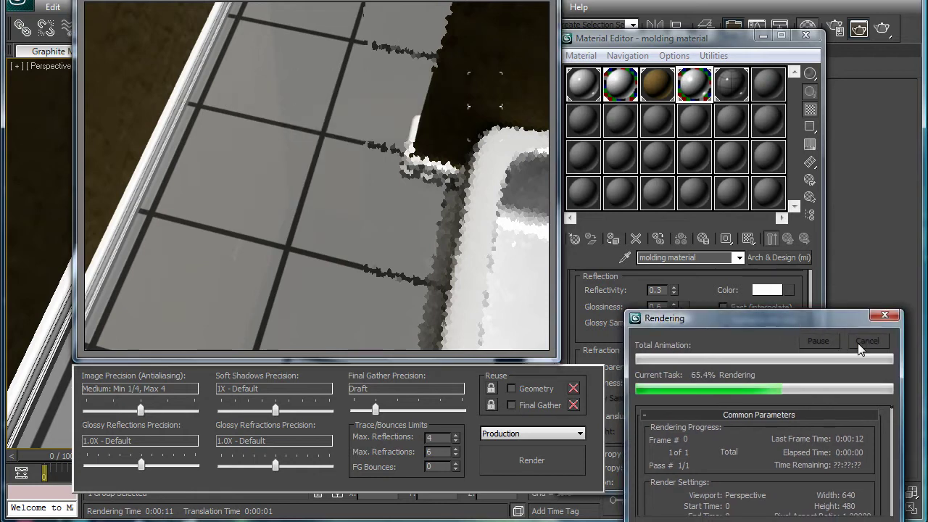
{"action": "left_click_drag", "start_coordinate": [141, 412], "coordinate": [168, 415]}
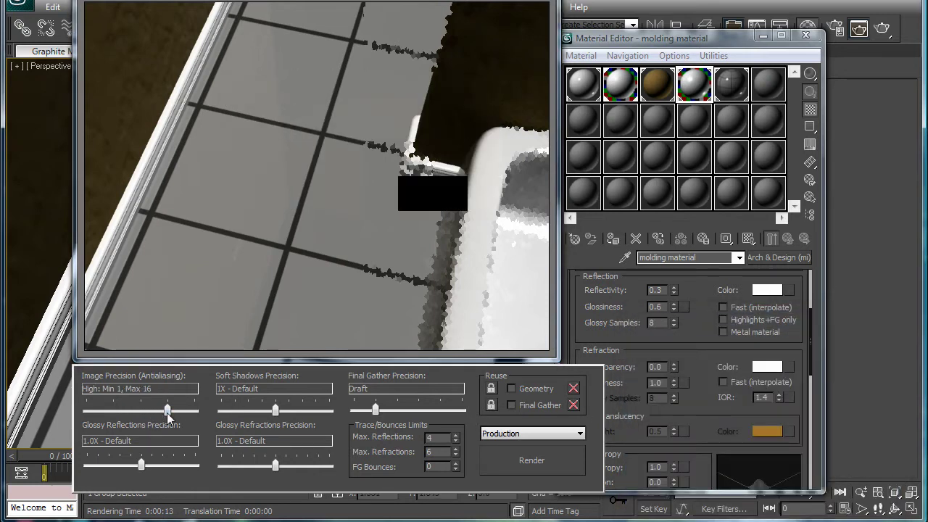
{"action": "left_click_drag", "start_coordinate": [377, 414], "coordinate": [397, 414]}
{"action": "left_click", "coordinate": [508, 453]}
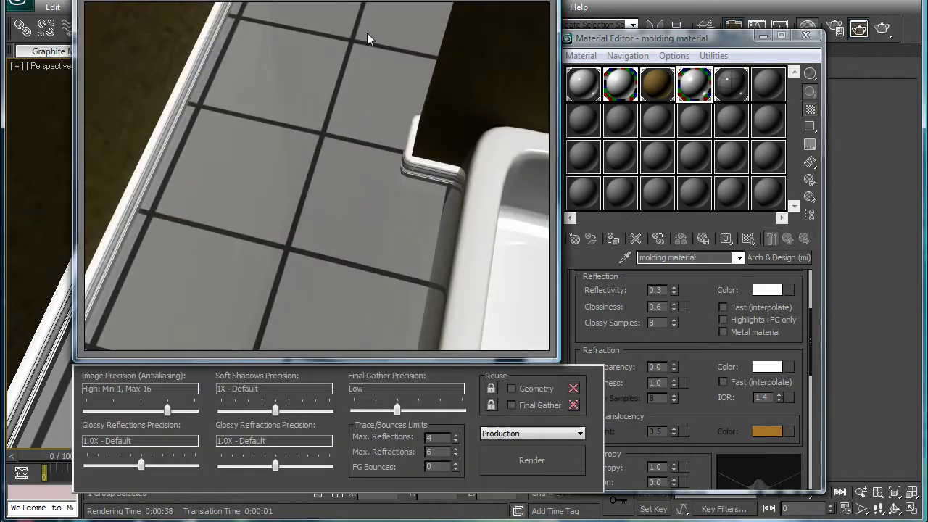
{"action": "left_click_drag", "start_coordinate": [368, 0], "coordinate": [353, 42]}
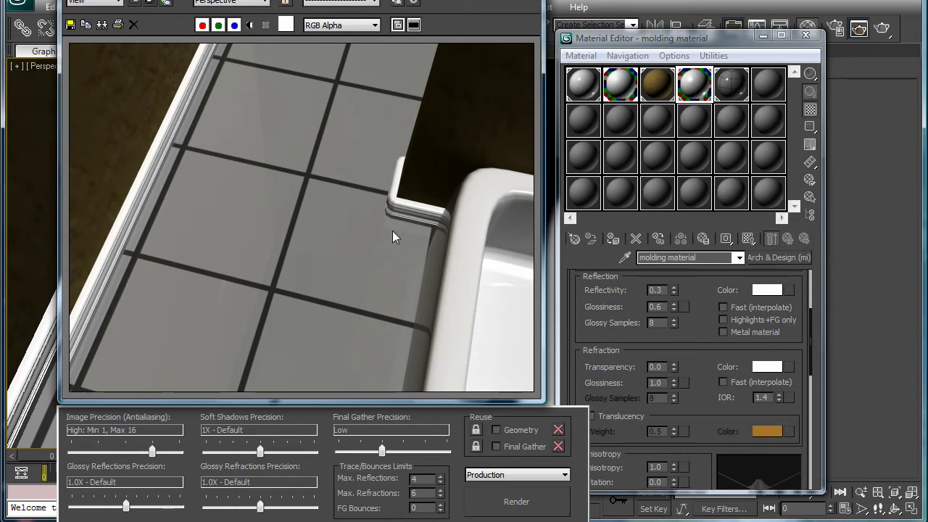
{"action": "left_click", "coordinate": [806, 34]}
{"action": "left_click", "coordinate": [859, 27]}
- Select the bathtub, show its mesh edges, and delete its MeshSmooth modifier
{"action": "scroll", "coordinate": [481, 181], "scroll_direction": "down", "scroll_amount": 3}
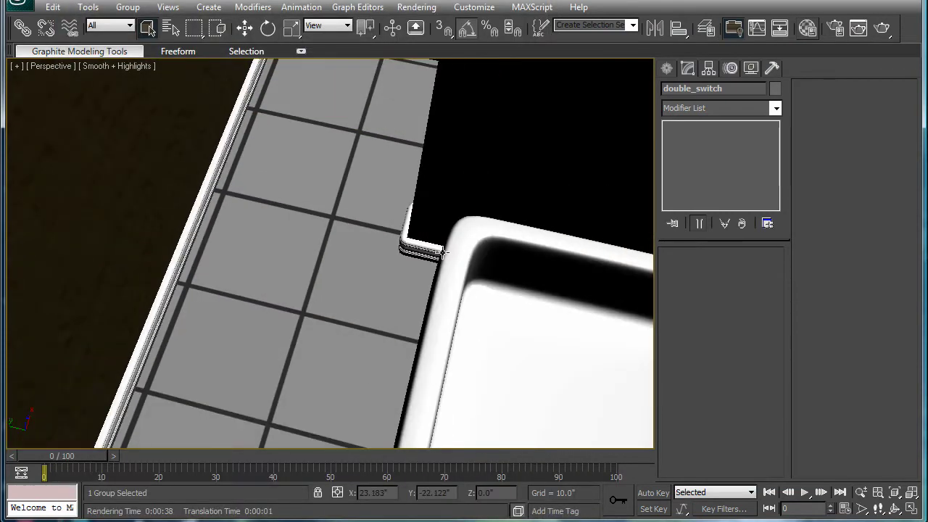
{"action": "left_click", "coordinate": [545, 189]}
{"action": "left_click", "coordinate": [518, 269]}
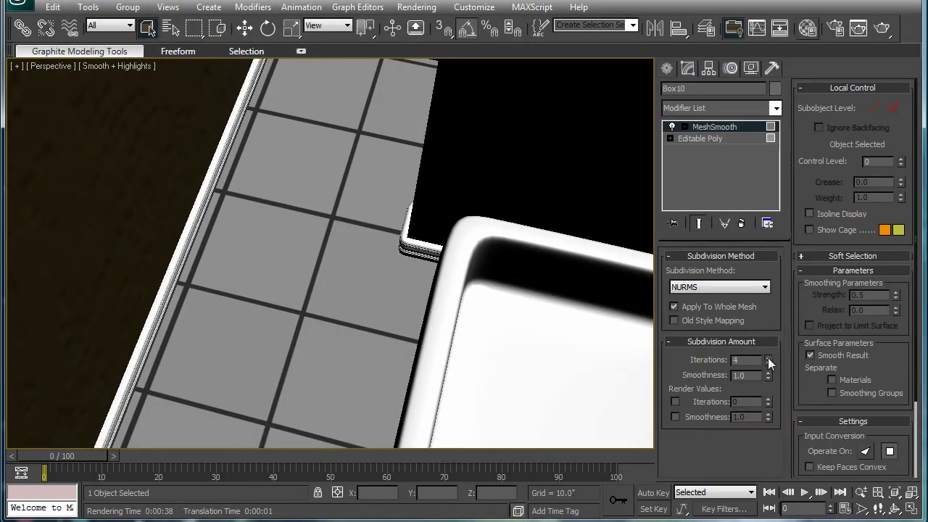
{"action": "middle_click_drag", "start_coordinate": [540, 270], "coordinate": [506, 254]}
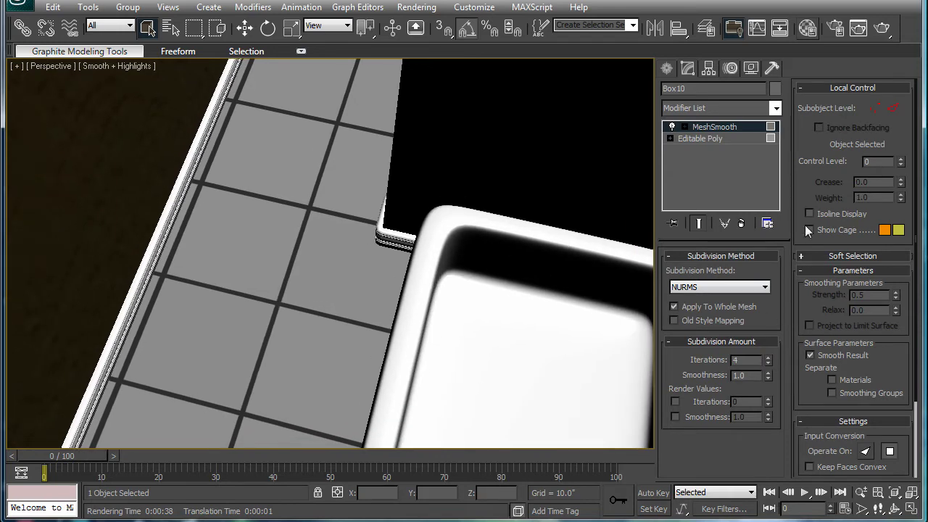
{"action": "key", "text": "F4"}
{"action": "middle_click_drag", "start_coordinate": [562, 238], "coordinate": [475, 158]}
{"action": "scroll", "coordinate": [475, 158], "scroll_direction": "up", "scroll_amount": 1}
{"action": "scroll", "coordinate": [467, 170], "scroll_direction": "down", "scroll_amount": 4}
{"action": "scroll", "coordinate": [468, 170], "scroll_direction": "up", "scroll_amount": 2}
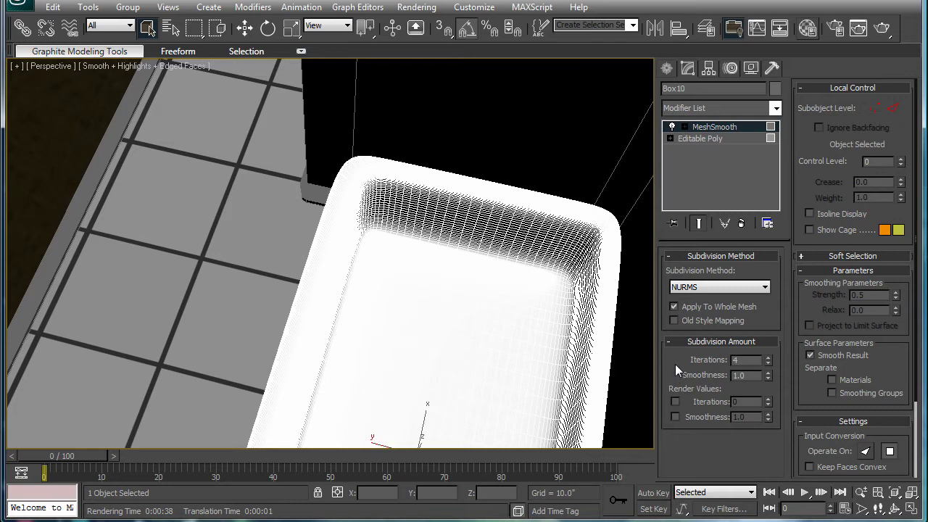
{"action": "left_click_drag", "start_coordinate": [805, 188], "coordinate": [804, 107]}
{"action": "right_click", "coordinate": [729, 135]}
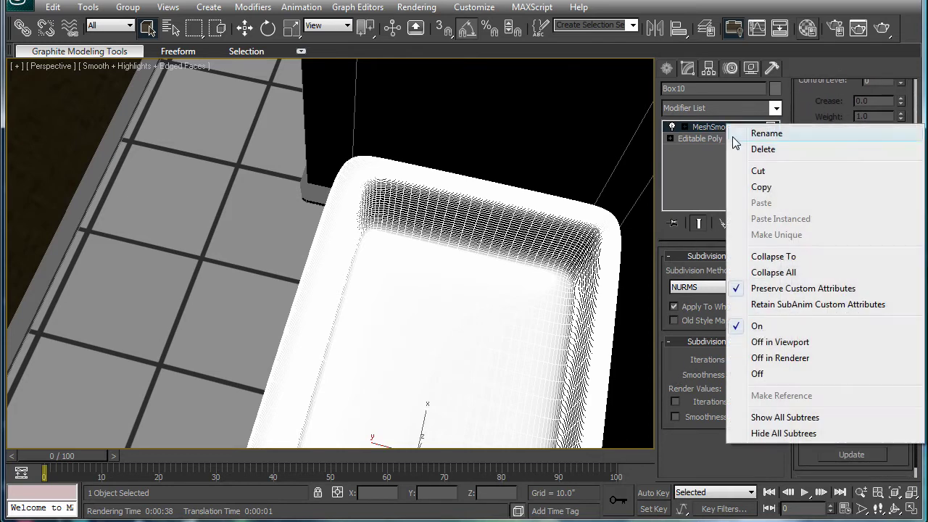
{"action": "left_click", "coordinate": [758, 149]}
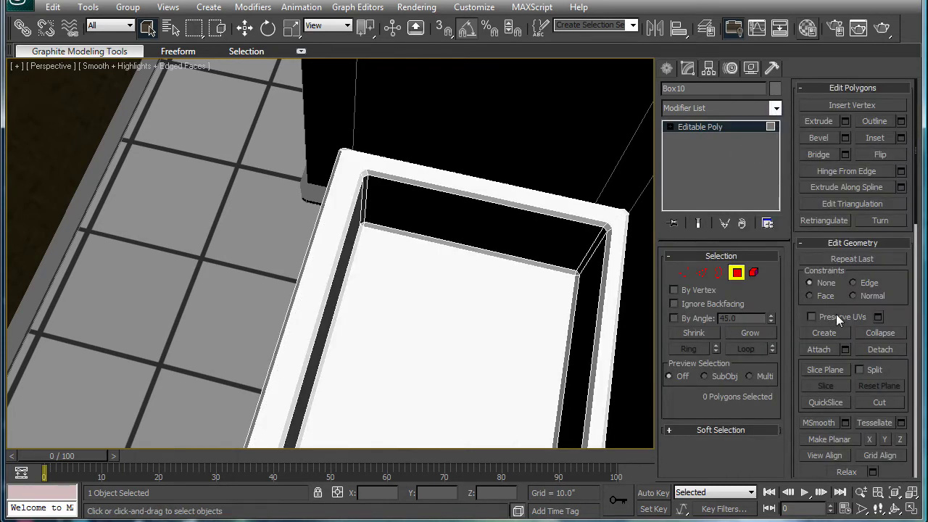
- Enable NURMS subdivision on the bathtub's Editable Poly and set its render iterations to 4
{"action": "scroll", "coordinate": [903, 296], "scroll_direction": "down", "scroll_amount": 10}
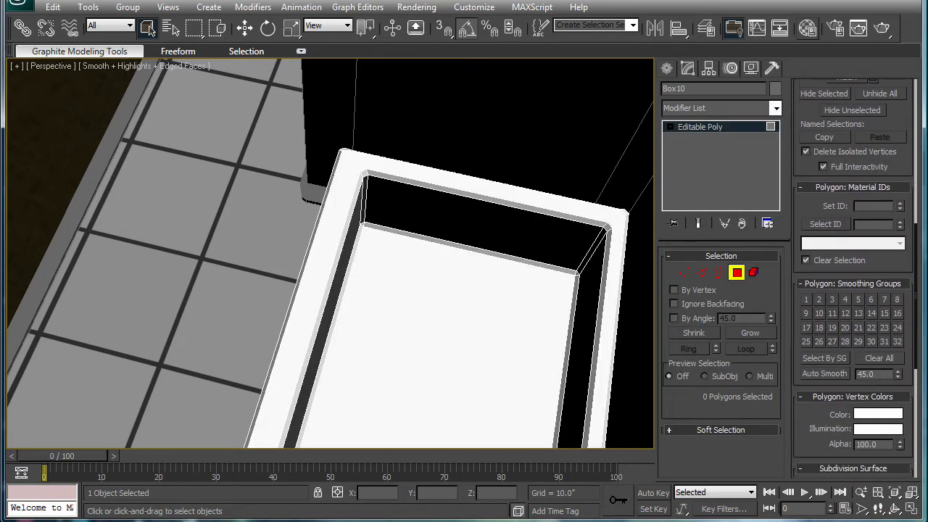
{"action": "left_click_drag", "start_coordinate": [815, 410], "coordinate": [810, 85]}
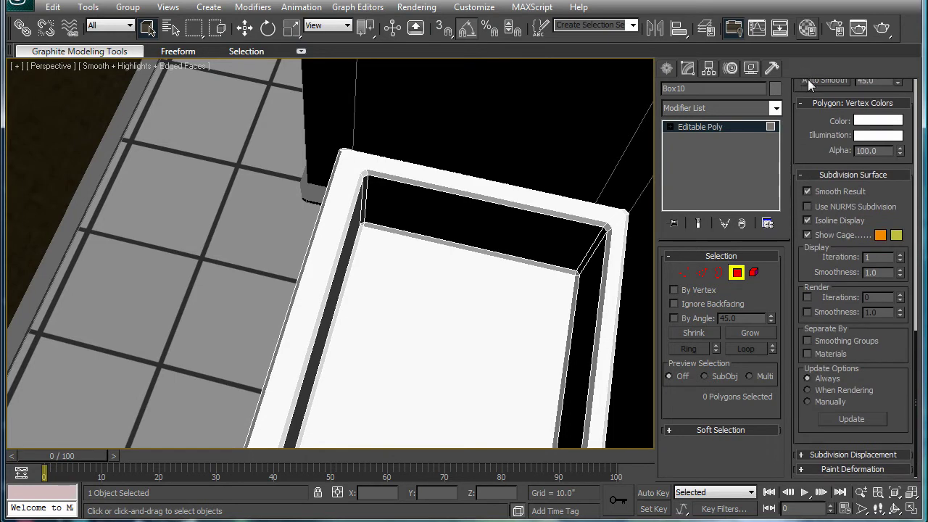
{"action": "left_click", "coordinate": [808, 206]}
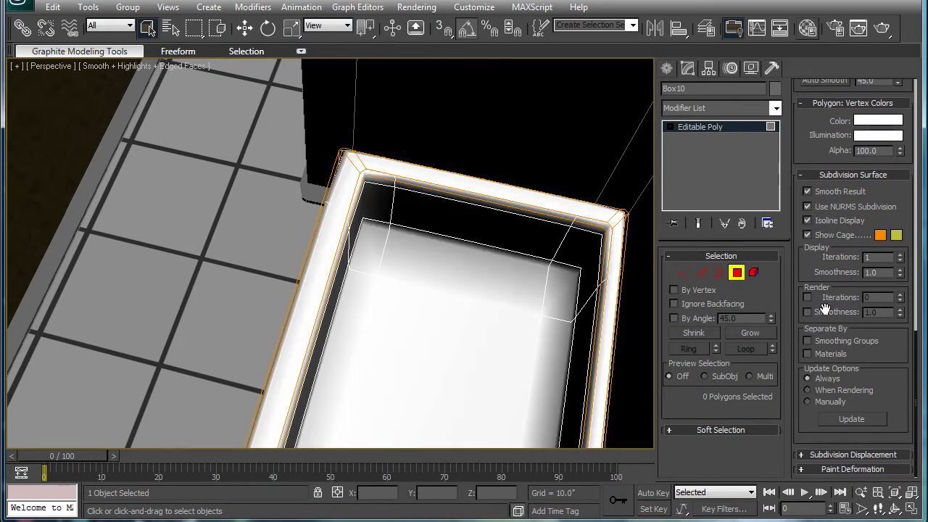
{"action": "left_click", "coordinate": [807, 297]}
{"action": "left_click", "coordinate": [868, 297]}
{"action": "type", "text": "4"}
{"action": "key", "text": "Return"}
- Set the bathtub's NURMS display iterations to 2, leave polygon editing and deselect the tub
{"action": "left_click", "coordinate": [900, 256]}
{"action": "left_click", "coordinate": [900, 255]}
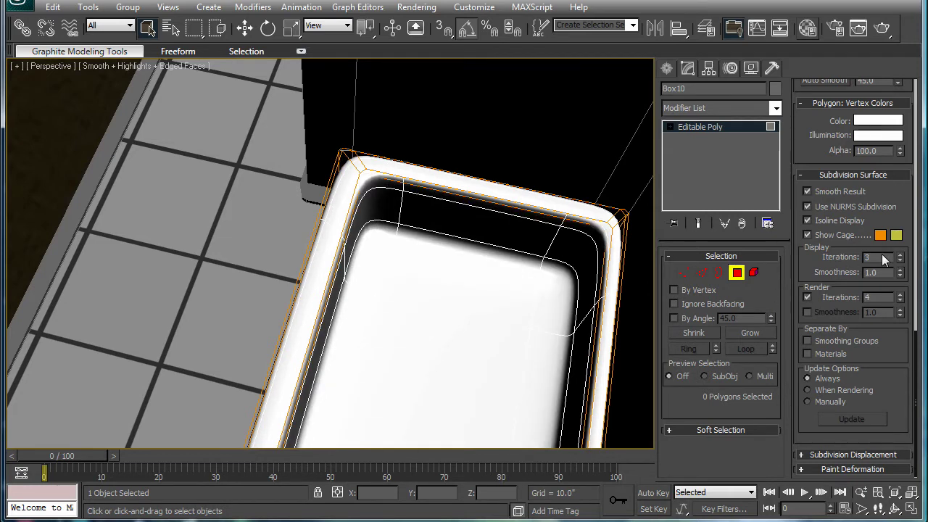
{"action": "left_click", "coordinate": [900, 261]}
{"action": "scroll", "coordinate": [590, 254], "scroll_direction": "down", "scroll_amount": 4}
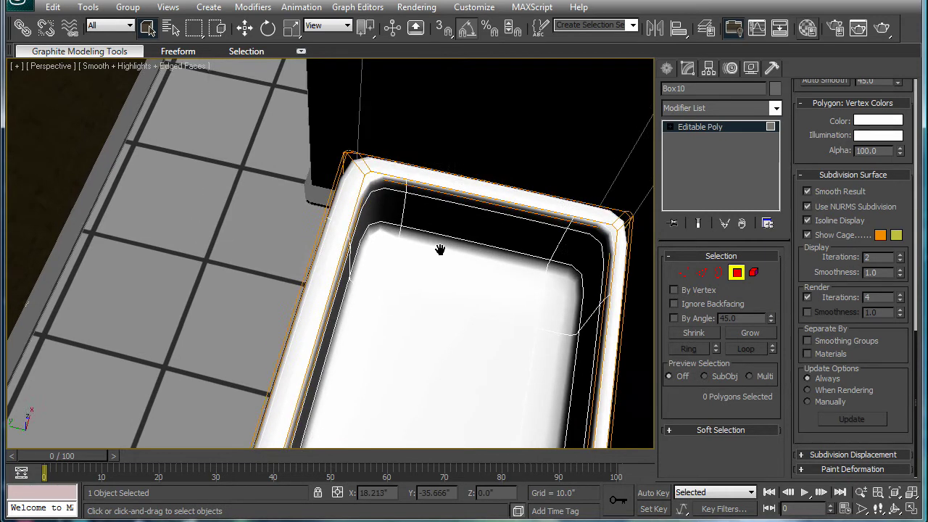
{"action": "left_click", "coordinate": [718, 127]}
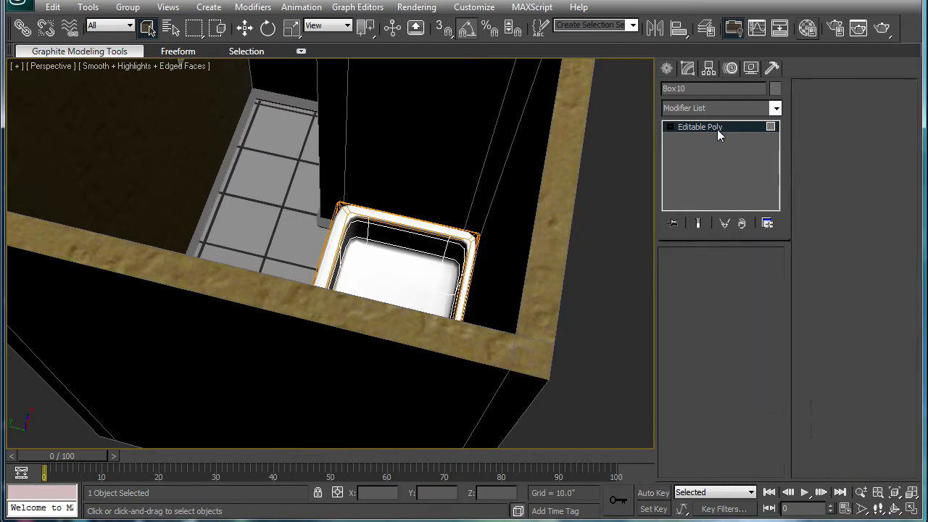
{"action": "left_click", "coordinate": [576, 208]}
- Create a ceiling plane across the tops of the bathroom walls, from one outer corner to the diagonally opposite one
{"action": "scroll", "coordinate": [524, 220], "scroll_direction": "up", "scroll_amount": 5}
{"action": "middle_click_drag", "start_coordinate": [381, 241], "coordinate": [410, 376]}
{"action": "scroll", "coordinate": [461, 278], "scroll_direction": "down", "scroll_amount": 2}
{"action": "middle_click_drag", "start_coordinate": [336, 218], "coordinate": [345, 335]}
{"action": "mouse_move", "coordinate": [358, 294]}
{"action": "middle_mouse_down", "text": "alt"}
{"action": "mouse_move", "coordinate": [358, 327]}
{"action": "mouse_move", "coordinate": [373, 290]}
{"action": "middle_mouse_up", "text": "alt"}
{"action": "left_click", "coordinate": [667, 68]}
{"action": "left_click", "coordinate": [692, 161]}
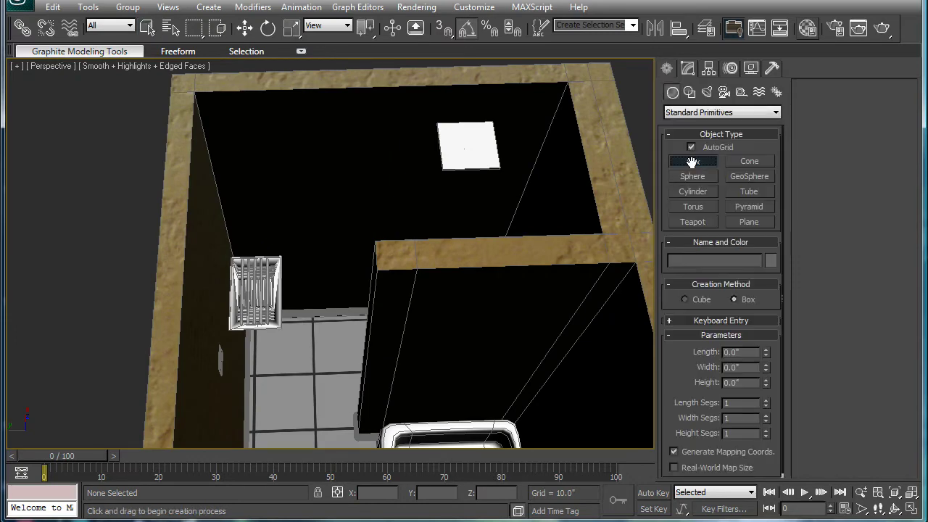
{"action": "left_click", "coordinate": [749, 222]}
{"action": "scroll", "coordinate": [457, 217], "scroll_direction": "down", "scroll_amount": 5}
{"action": "middle_click_drag", "start_coordinate": [458, 217], "coordinate": [314, 204], "text": "alt"}
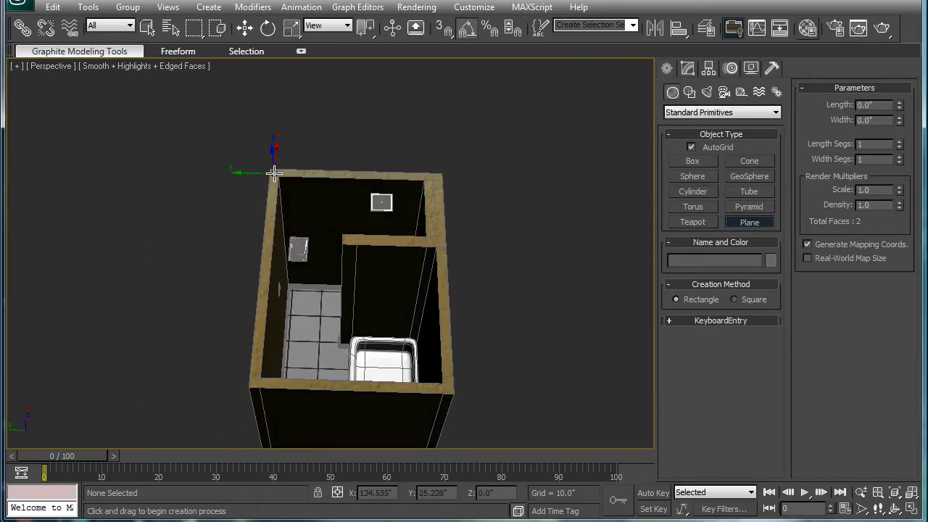
{"action": "left_click_drag", "start_coordinate": [274, 173], "coordinate": [448, 387]}
{"action": "right_click", "coordinate": [574, 218]}
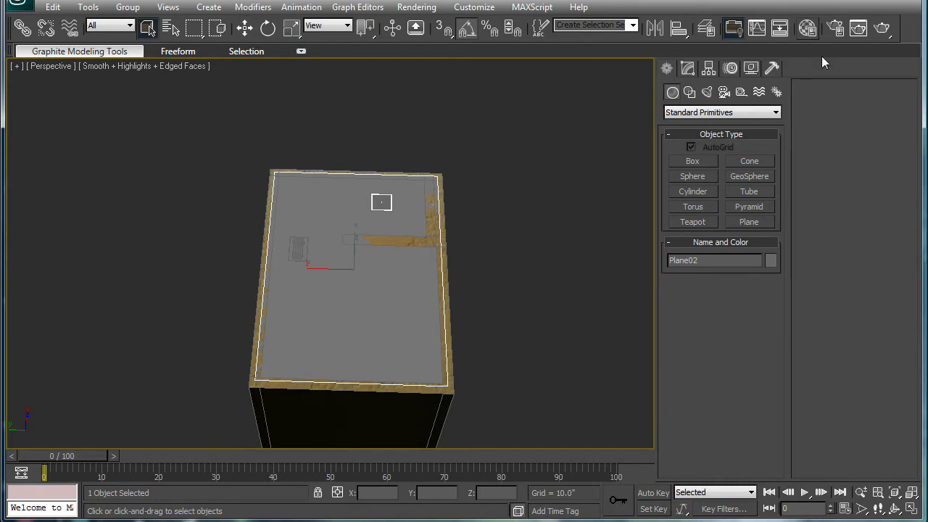
- Apply the brown textured wall material to the ceiling plane and rotate the plane to face into the room
{"action": "key", "text": "m"}
{"action": "left_click_drag", "start_coordinate": [657, 84], "coordinate": [334, 200]}
{"action": "left_click", "coordinate": [805, 35]}
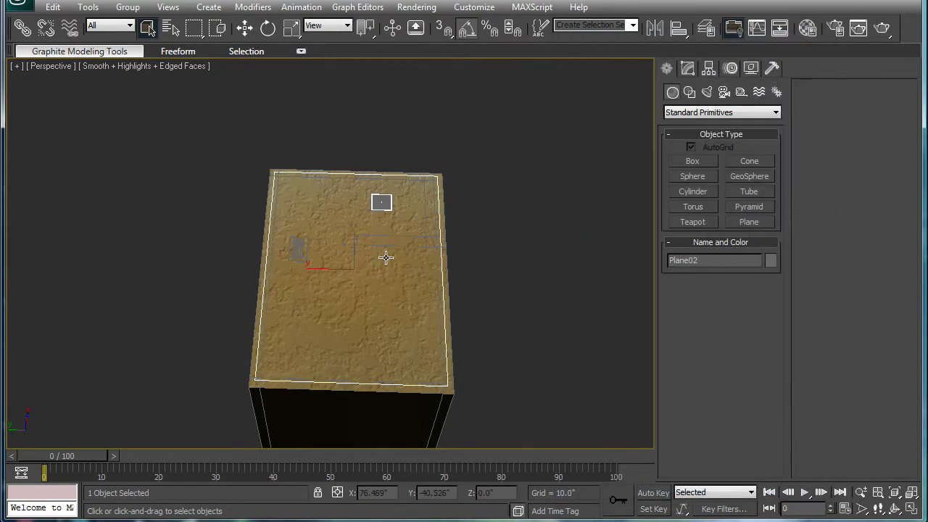
{"action": "key", "text": "e"}
{"action": "left_click_drag", "start_coordinate": [391, 262], "coordinate": [499, 278]}
{"action": "left_click", "coordinate": [502, 277]}
- Show the whole bathroom in a wireframe Top view and start the Free camera tool
{"action": "scroll", "coordinate": [522, 294], "scroll_direction": "down", "scroll_amount": 5}
{"action": "mouse_move", "coordinate": [545, 293]}
{"action": "middle_mouse_down", "text": "alt"}
{"action": "mouse_move", "coordinate": [471, 288]}
{"action": "mouse_move", "coordinate": [508, 256]}
{"action": "mouse_move", "coordinate": [460, 213]}
{"action": "middle_mouse_up", "text": "alt"}
{"action": "key", "text": "t"}
{"action": "scroll", "coordinate": [474, 282], "scroll_direction": "up", "scroll_amount": 2}
{"action": "key", "text": "F3"}
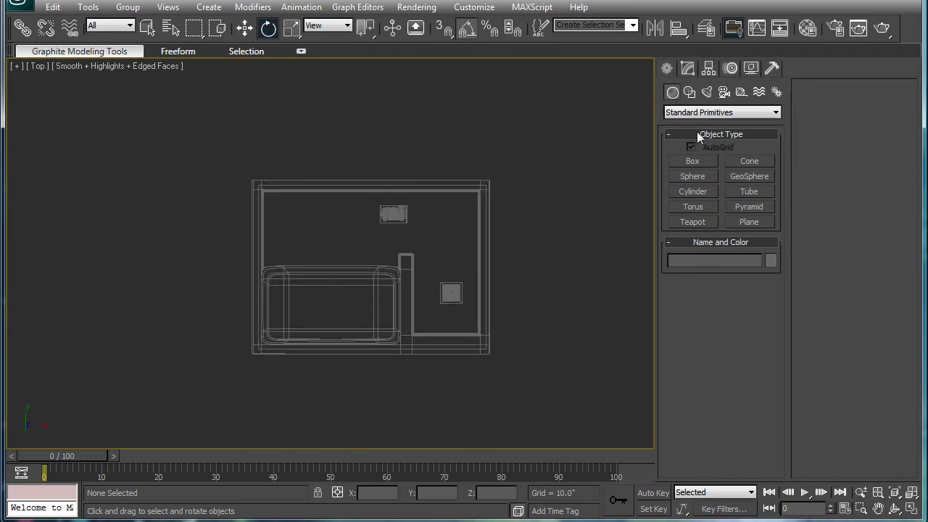
{"action": "left_click", "coordinate": [726, 93]}
{"action": "left_click", "coordinate": [750, 161]}
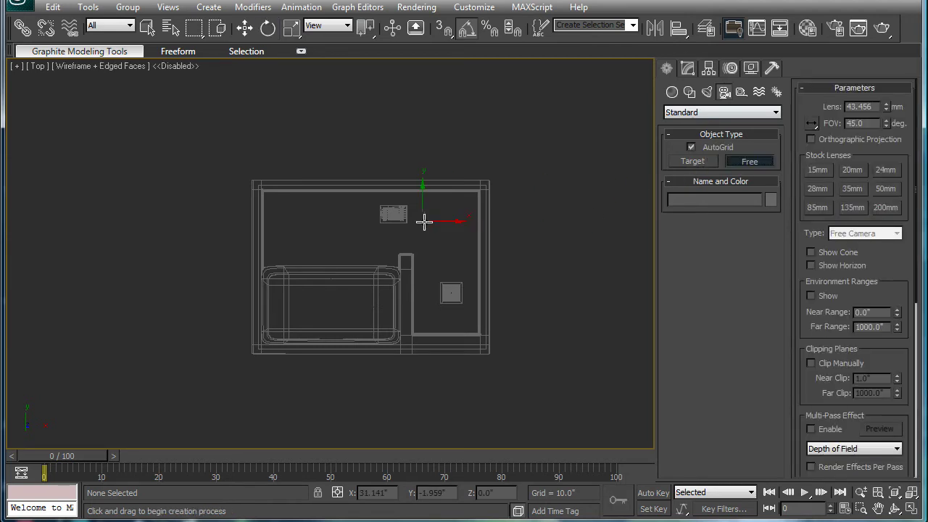
{"action": "scroll", "coordinate": [410, 225], "scroll_direction": "up", "scroll_amount": 3}
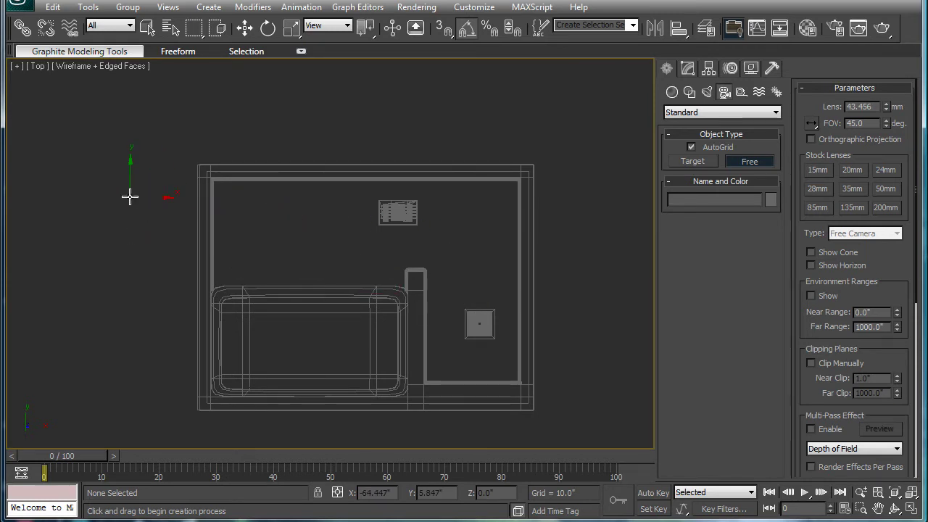
{"action": "left_click_drag", "start_coordinate": [130, 196], "coordinate": [228, 233]}
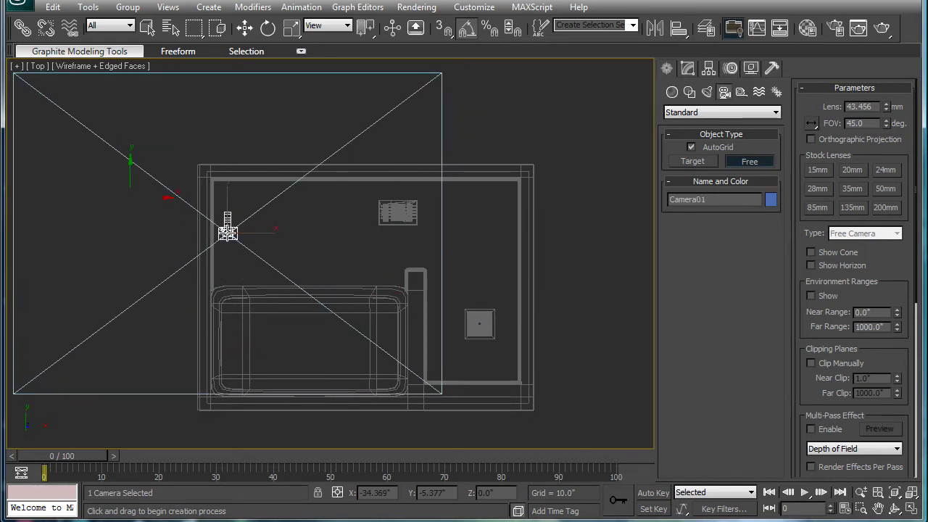
{"action": "key", "text": "Delete"}
{"action": "left_click", "coordinate": [687, 162]}
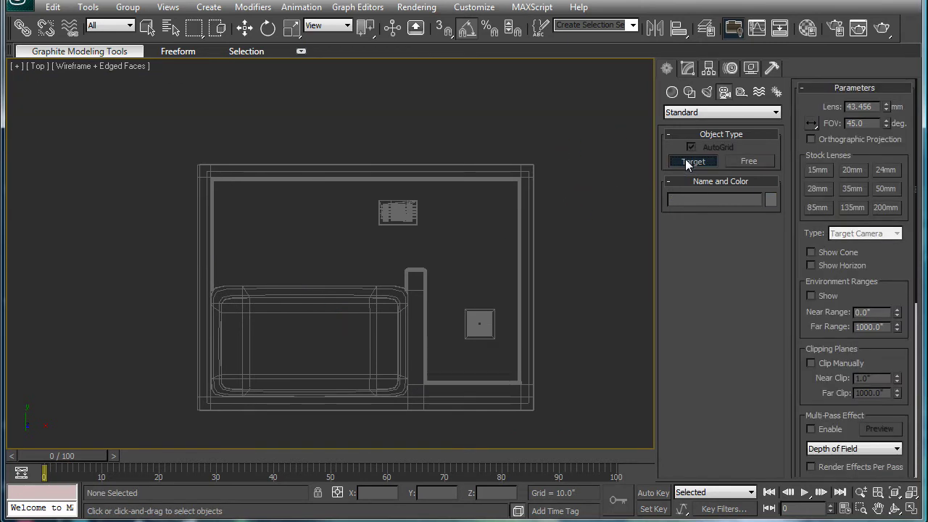
{"action": "left_click", "coordinate": [753, 162]}
{"action": "left_click", "coordinate": [163, 214]}
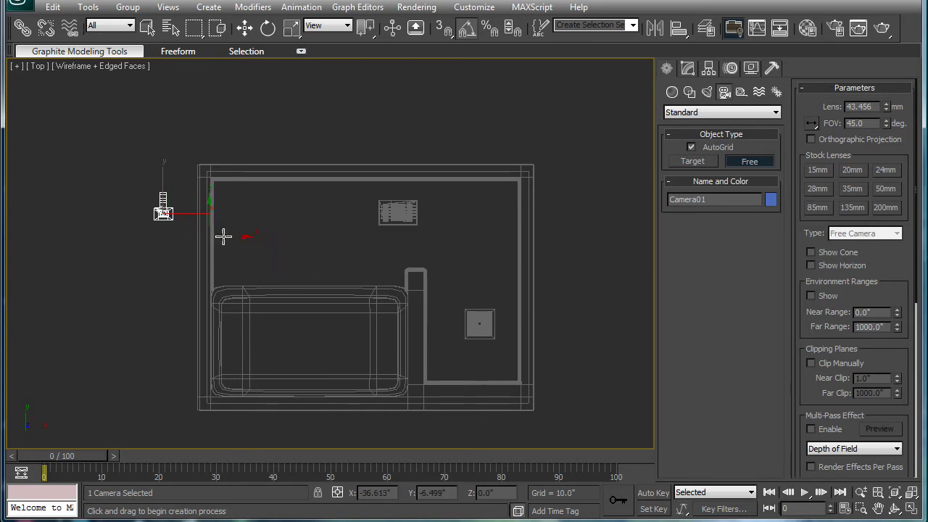
{"action": "key", "text": "Delete"}
- Place a free camera by the short wall near the end of the bathtub and rotate it to look along the room
{"action": "left_click", "coordinate": [204, 254]}
{"action": "left_click_drag", "start_coordinate": [204, 253], "coordinate": [269, 161]}
{"action": "key", "text": "ctrl+z"}
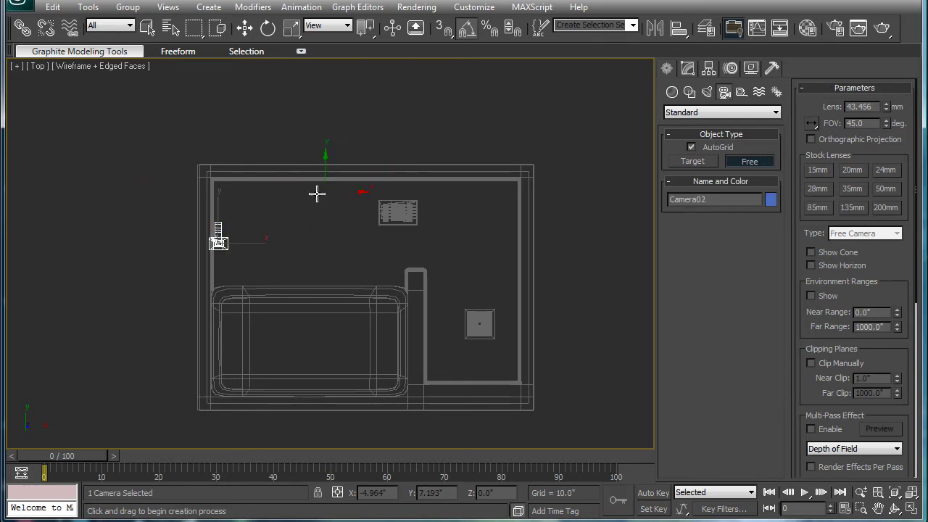
{"action": "middle_click_drag", "start_coordinate": [286, 206], "coordinate": [290, 204]}
{"action": "key", "text": "w"}
{"action": "key", "text": "e"}
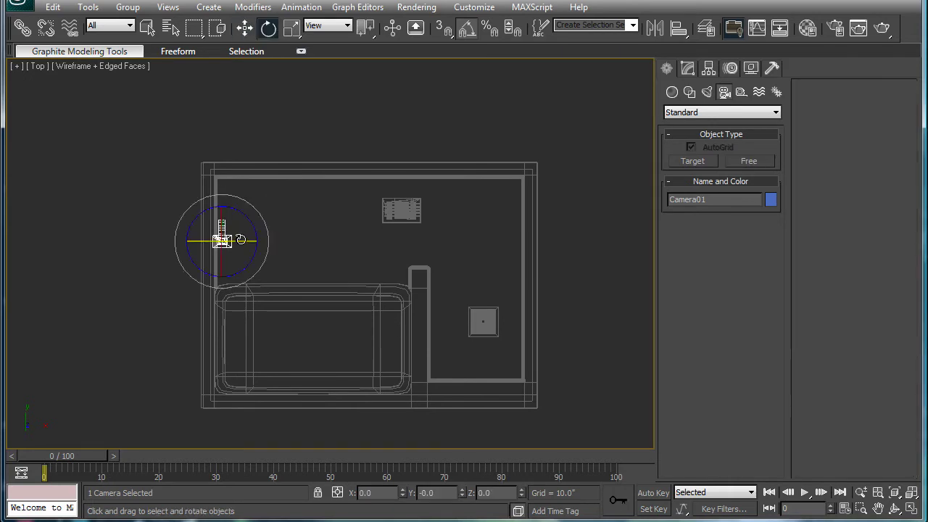
{"action": "left_click_drag", "start_coordinate": [239, 239], "coordinate": [215, 290]}
{"action": "middle_click_drag", "start_coordinate": [316, 244], "coordinate": [340, 297]}
- Move the camera just outside the short wall and turn it to -105 degrees about Z, angled into the room
{"action": "key", "text": "w"}
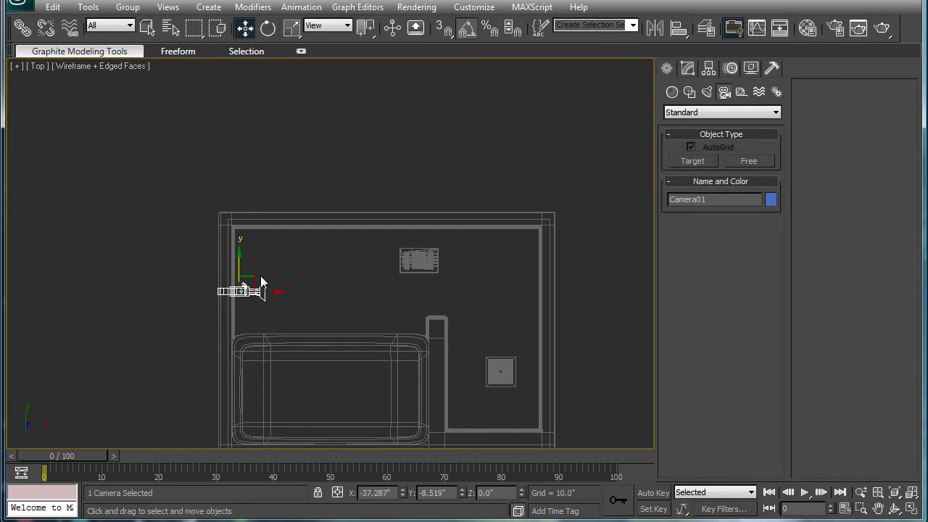
{"action": "left_click_drag", "start_coordinate": [251, 270], "coordinate": [227, 233]}
{"action": "key", "text": "e"}
{"action": "middle_click_drag", "start_coordinate": [327, 234], "coordinate": [328, 235]}
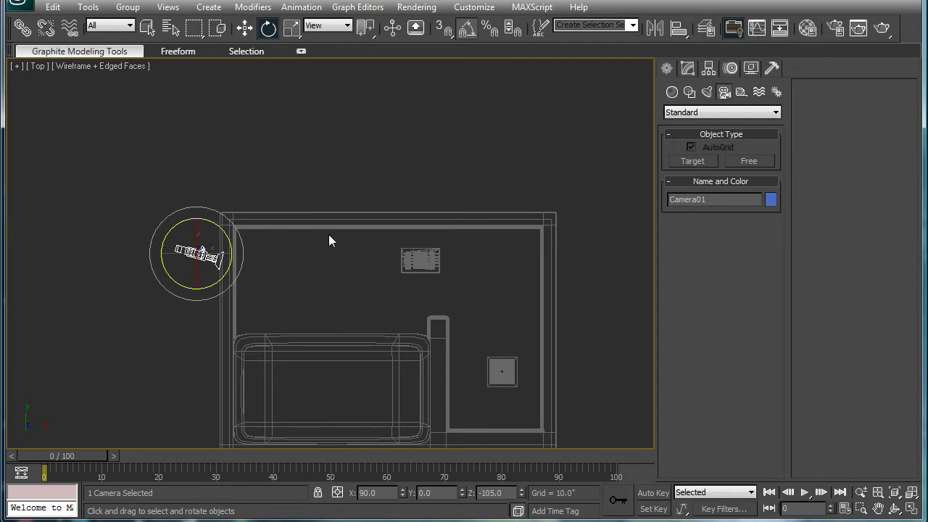
- Switch to the four-viewport layout and change the Perspective viewport to the Camera01 view
{"action": "key", "text": "alt+w"}
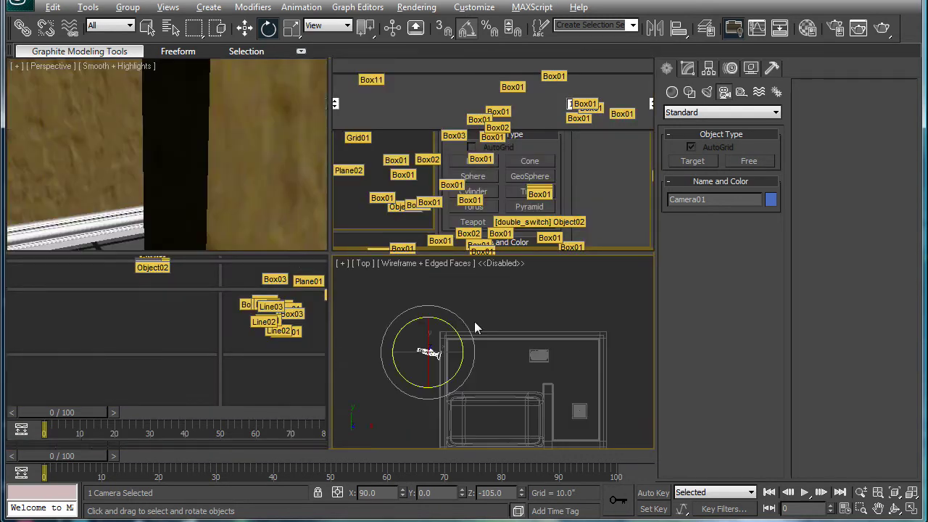
{"action": "middle_click_drag", "start_coordinate": [477, 330], "coordinate": [449, 307]}
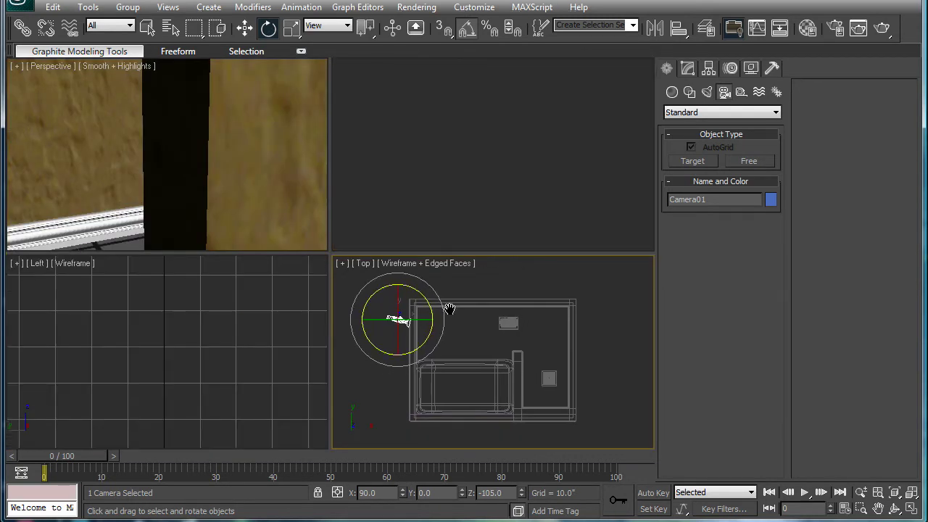
{"action": "right_click", "coordinate": [209, 172]}
{"action": "key", "text": "c"}
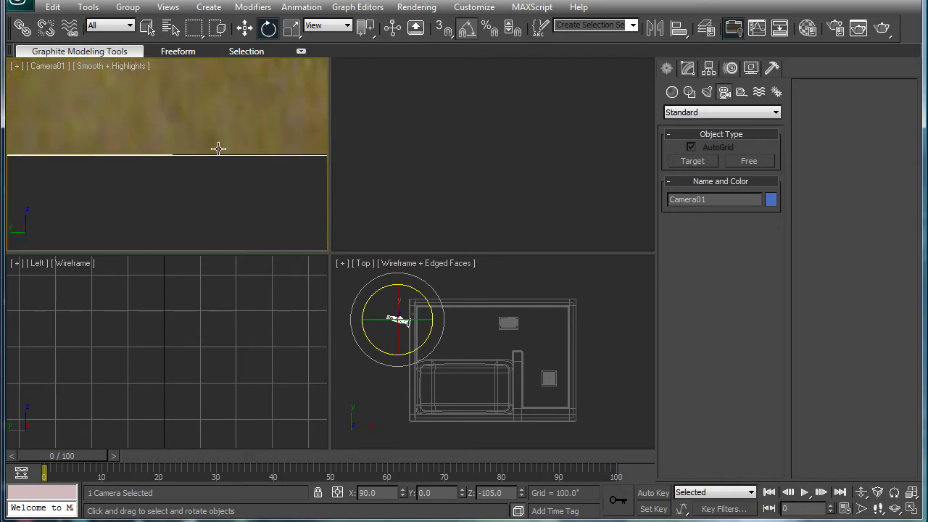
- Move the camera back to the inner side of the short wall, at about X -37 and Y -3 inches
{"action": "middle_click_drag", "start_coordinate": [460, 341], "coordinate": [460, 357]}
{"action": "key", "text": "w"}
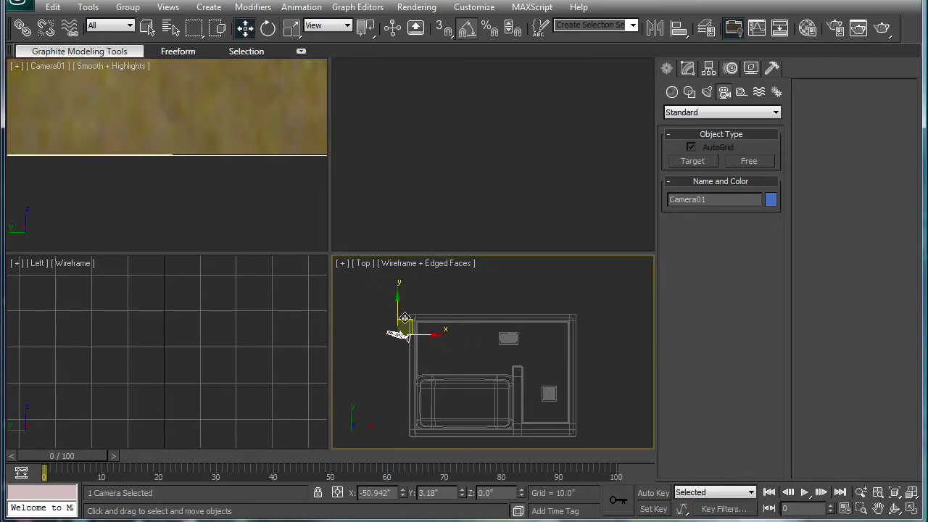
{"action": "left_click_drag", "start_coordinate": [407, 320], "coordinate": [429, 334]}
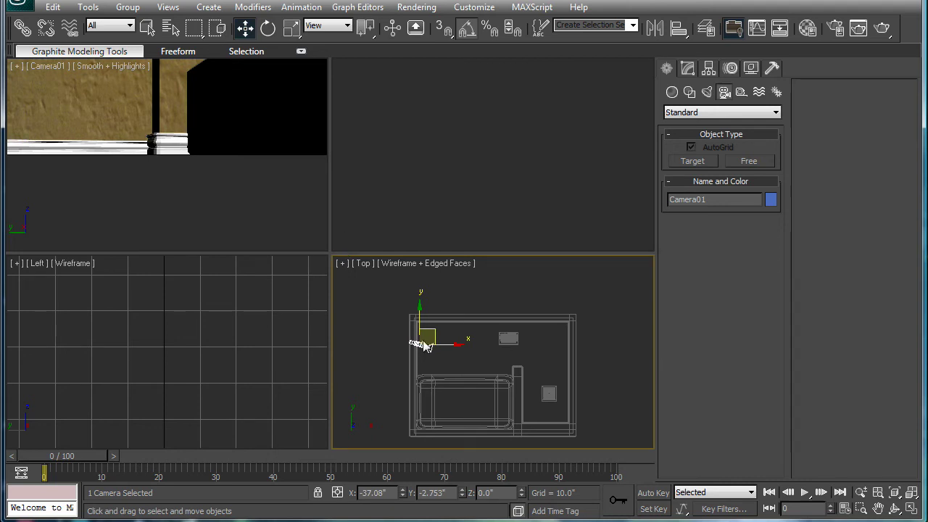
- Raise the camera to about Z 23.6 inches above the bathroom floor
{"action": "middle_click", "coordinate": [288, 328]}
{"action": "scroll", "coordinate": [213, 321], "scroll_direction": "down", "scroll_amount": 6}
{"action": "scroll", "coordinate": [217, 362], "scroll_direction": "up", "scroll_amount": 4}
{"action": "middle_click_drag", "start_coordinate": [211, 321], "coordinate": [219, 410]}
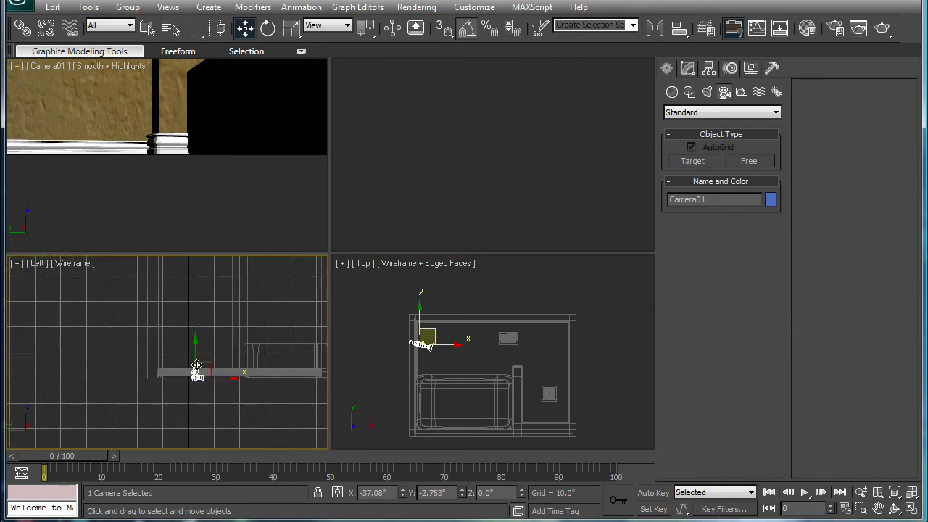
{"action": "left_click_drag", "start_coordinate": [194, 371], "coordinate": [194, 348]}
{"action": "left_click", "coordinate": [196, 325]}
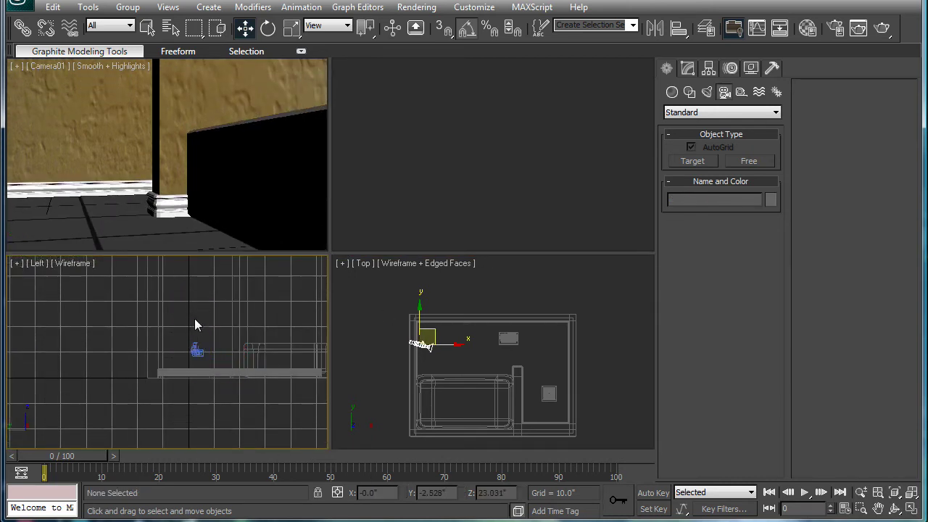
{"action": "left_click", "coordinate": [196, 349]}
{"action": "left_click_drag", "start_coordinate": [197, 335], "coordinate": [195, 299]}
- Turn on the safe frame display in the Camera01 viewport
{"action": "right_click", "coordinate": [204, 144]}
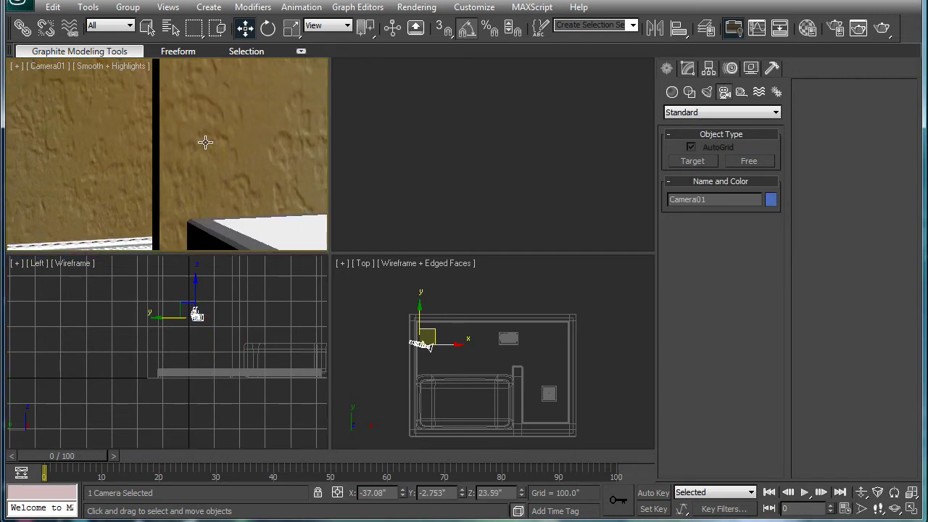
{"action": "key", "text": "shift+f"}
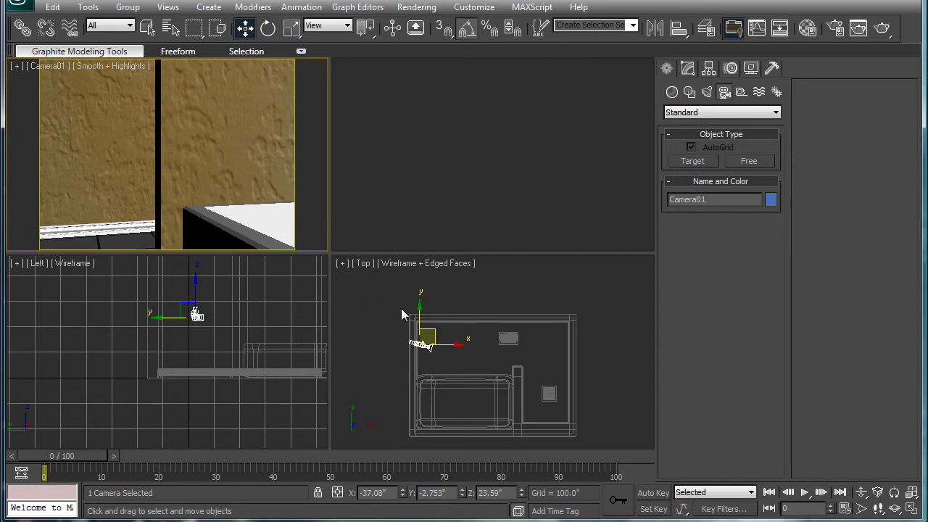
{"action": "right_click", "coordinate": [390, 288]}
{"action": "right_click", "coordinate": [245, 186]}
- Raise the camera to about Z 34.4 inches and check the output size in the render settings
{"action": "middle_click_drag", "start_coordinate": [167, 287], "coordinate": [207, 355]}
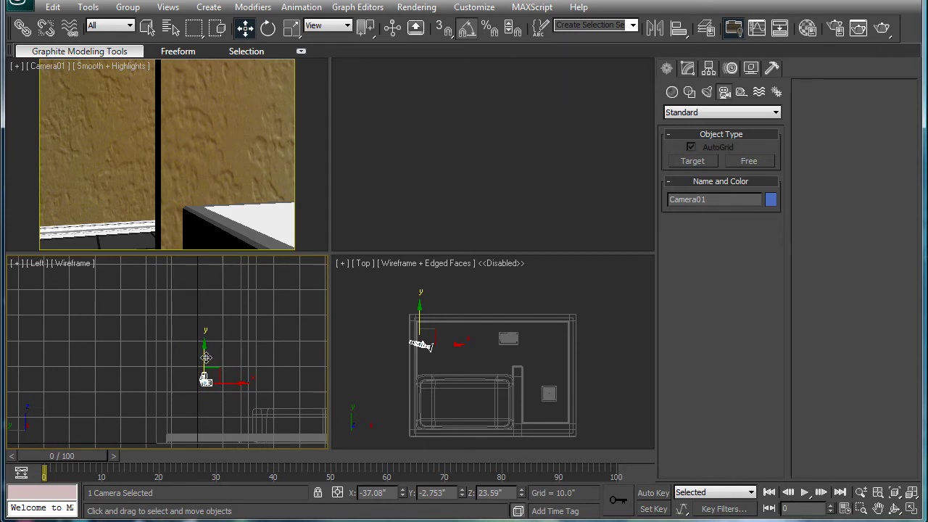
{"action": "left_click_drag", "start_coordinate": [206, 357], "coordinate": [228, 341]}
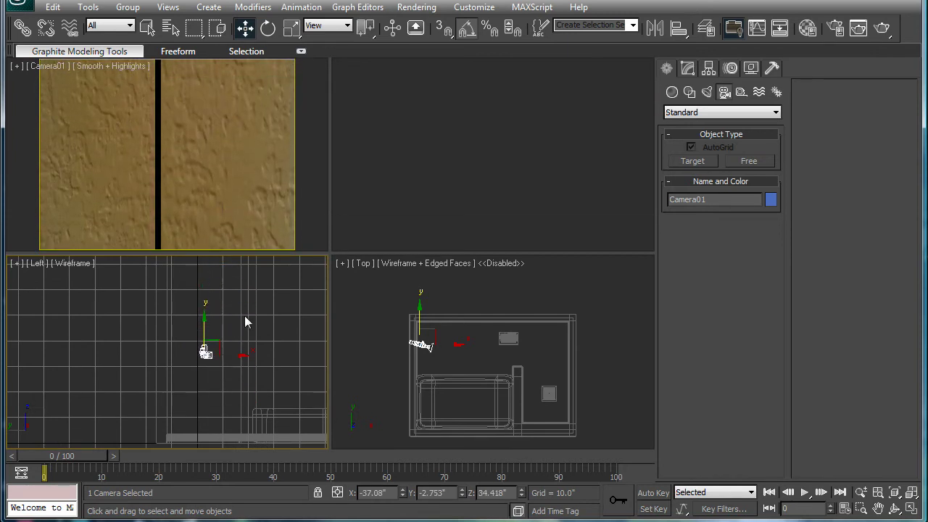
{"action": "key", "text": "F10"}
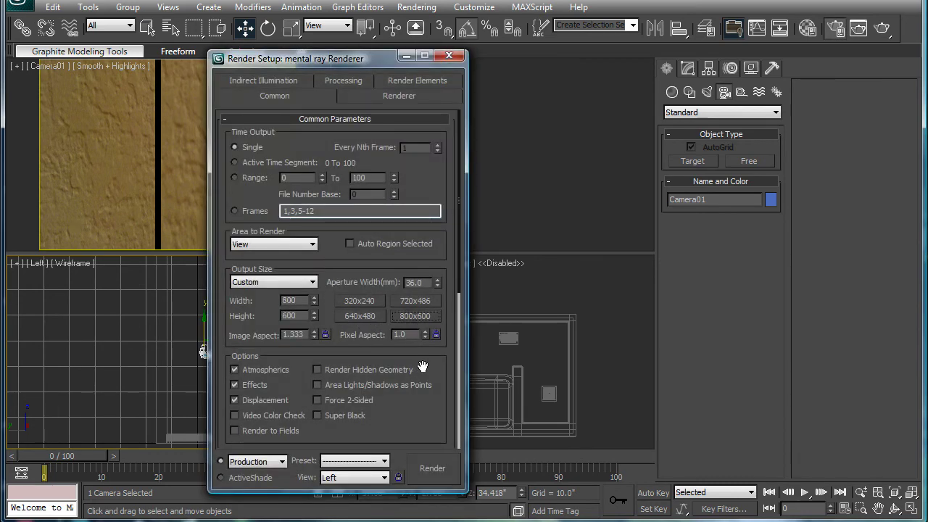
{"action": "left_click", "coordinate": [450, 56]}
- Shift the camera to about Y -5.9 inches and lower it to about Z 31.4 inches
{"action": "right_click", "coordinate": [198, 150]}
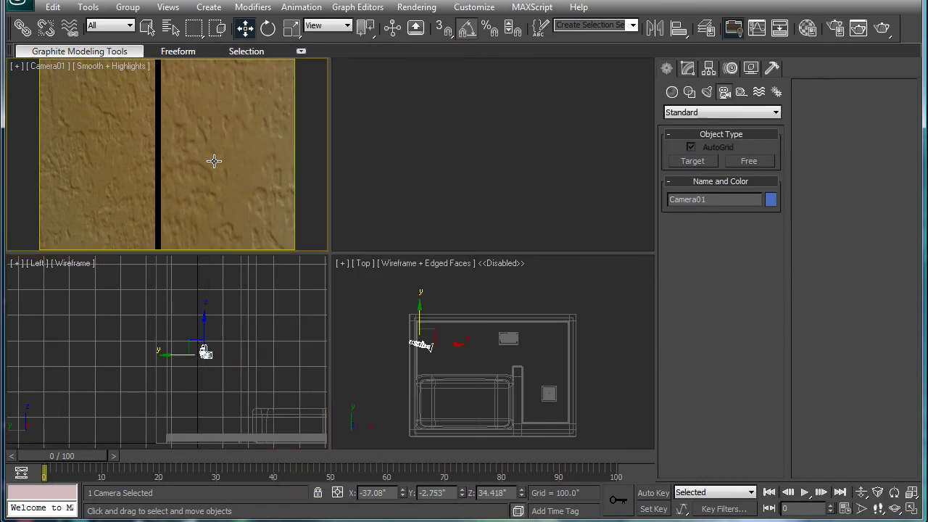
{"action": "right_click", "coordinate": [439, 317]}
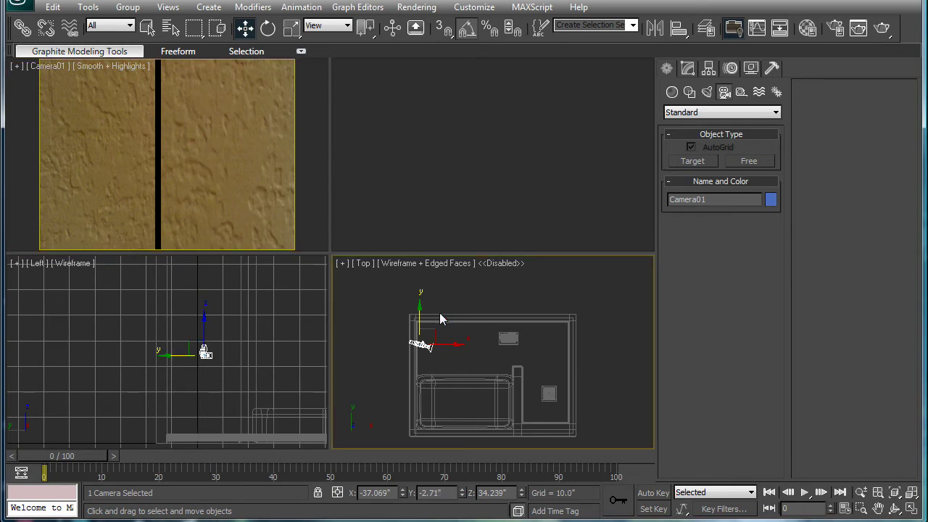
{"action": "mouse_move", "coordinate": [419, 308]}
{"action": "left_mouse_down"}
{"action": "mouse_move", "coordinate": [419, 296]}
{"action": "mouse_move", "coordinate": [420, 314]}
{"action": "left_mouse_up"}
{"action": "middle_click_drag", "start_coordinate": [188, 334], "coordinate": [194, 331]}
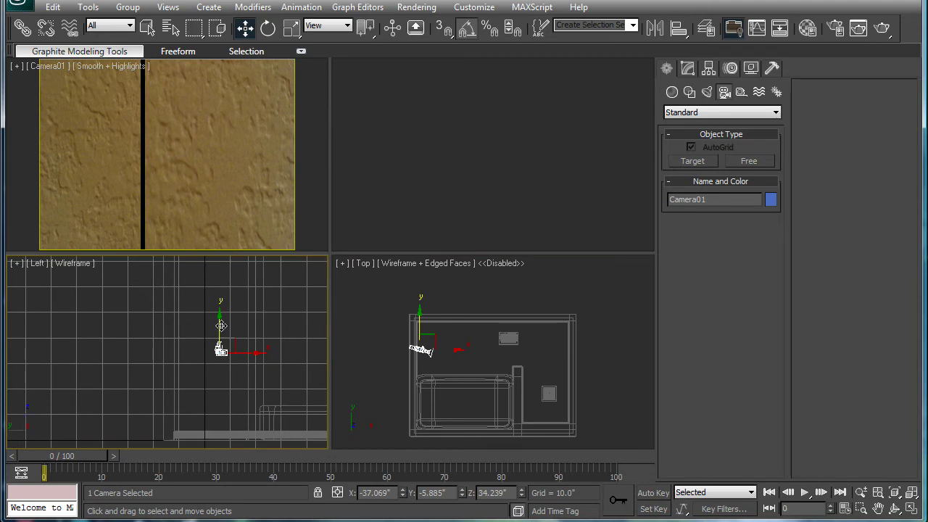
{"action": "mouse_move", "coordinate": [221, 334]}
{"action": "left_mouse_down"}
{"action": "mouse_move", "coordinate": [221, 392]}
{"action": "mouse_move", "coordinate": [220, 331]}
{"action": "left_mouse_up"}
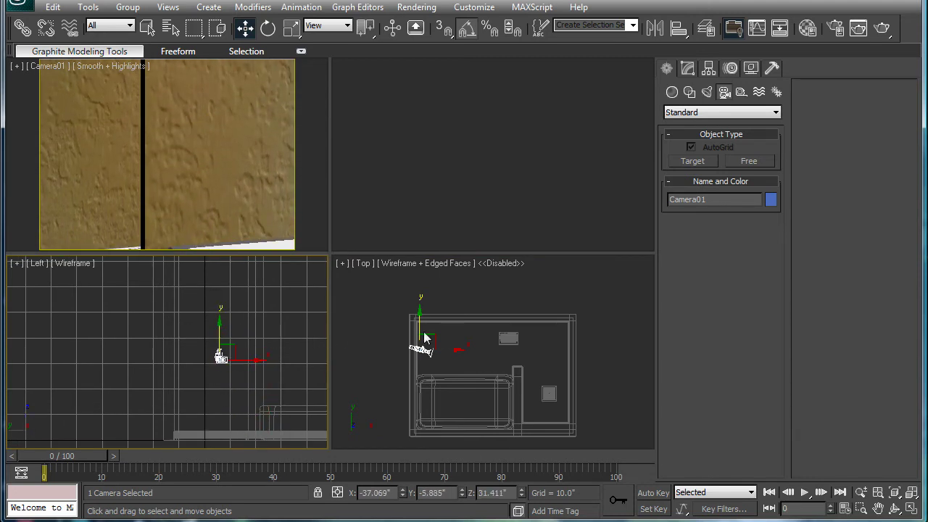
- Delete the Camera01 camera from the scene
{"action": "middle_click_drag", "start_coordinate": [426, 339], "coordinate": [472, 334]}
{"action": "left_click_drag", "start_coordinate": [473, 332], "coordinate": [437, 315]}
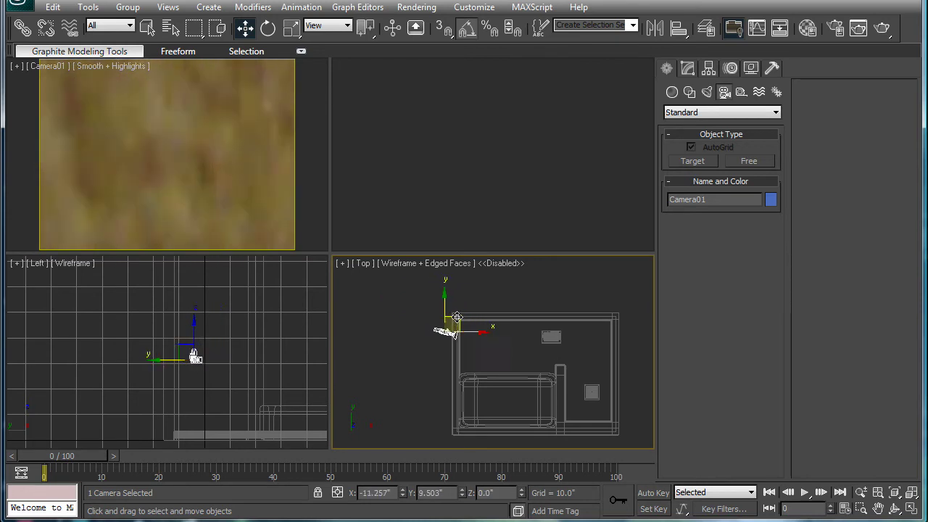
{"action": "key", "text": "Delete"}
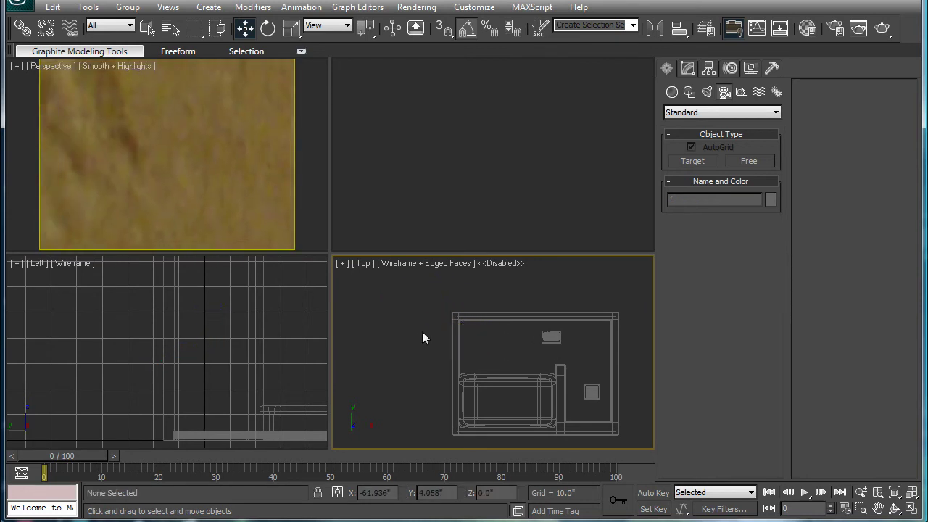
- Change the Top viewport to a maximized Perspective view with smooth shading, showing the room from above
{"action": "mouse_move", "coordinate": [459, 353]}
{"action": "middle_mouse_down"}
{"action": "mouse_move", "coordinate": [476, 378]}
{"action": "mouse_move", "coordinate": [474, 348]}
{"action": "middle_mouse_up"}
{"action": "scroll", "coordinate": [494, 351], "scroll_direction": "up", "scroll_amount": 2}
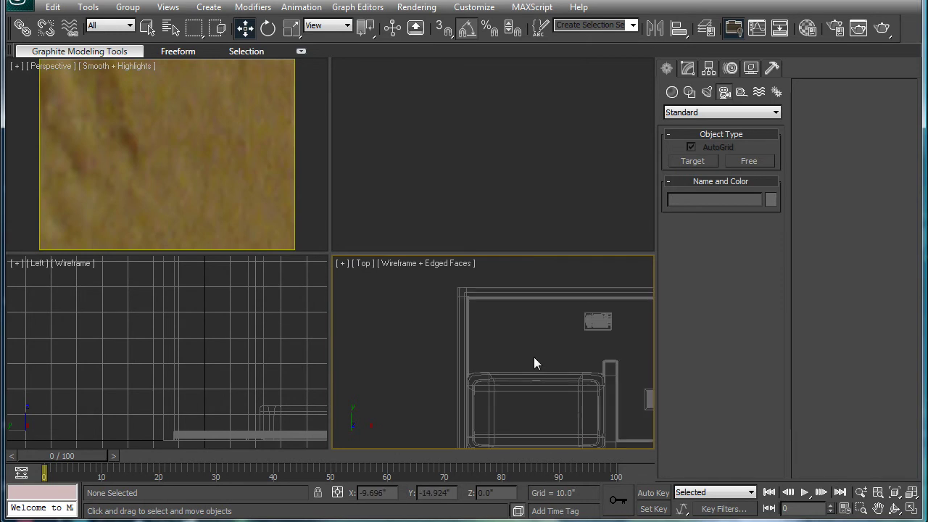
{"action": "middle_click_drag", "start_coordinate": [554, 349], "coordinate": [505, 311]}
{"action": "key", "text": "p"}
{"action": "key", "text": "alt+w"}
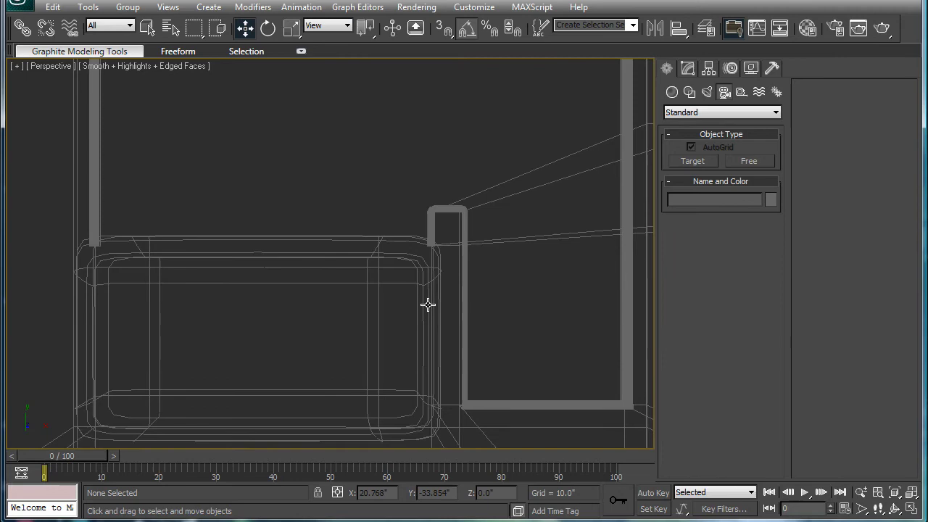
{"action": "middle_click_drag", "start_coordinate": [437, 295], "coordinate": [321, 240]}
{"action": "key", "text": "F3"}
{"action": "scroll", "coordinate": [461, 296], "scroll_direction": "down", "scroll_amount": 3}
- Select the ceiling plane and rename it top
{"action": "left_click", "coordinate": [321, 240]}
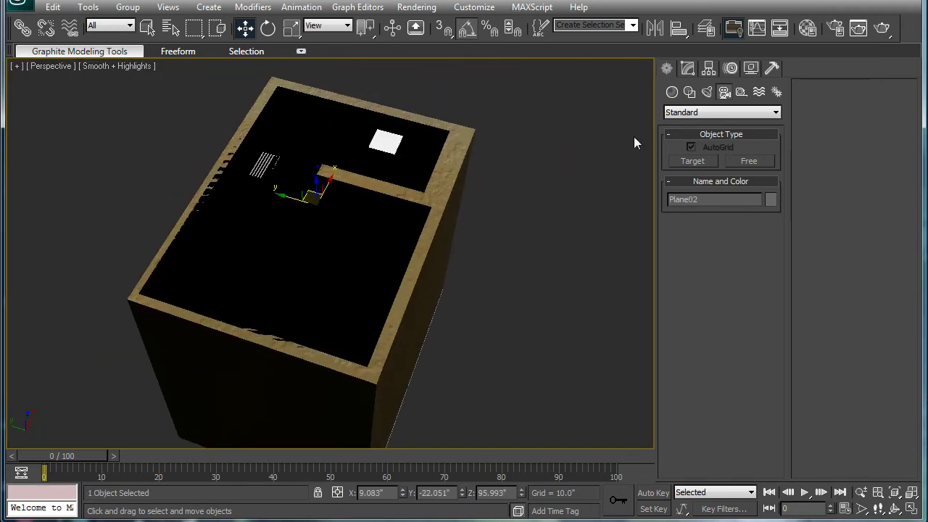
{"action": "left_click", "coordinate": [688, 68]}
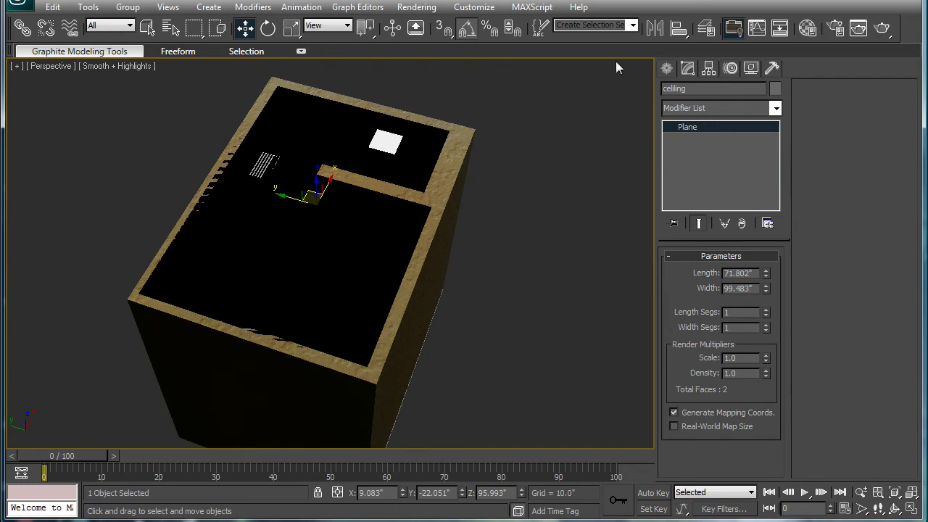
{"action": "left_click_drag", "start_coordinate": [694, 89], "coordinate": [398, 80]}
- Try to hide every object except the ceiling plane
{"action": "right_click", "coordinate": [534, 243]}
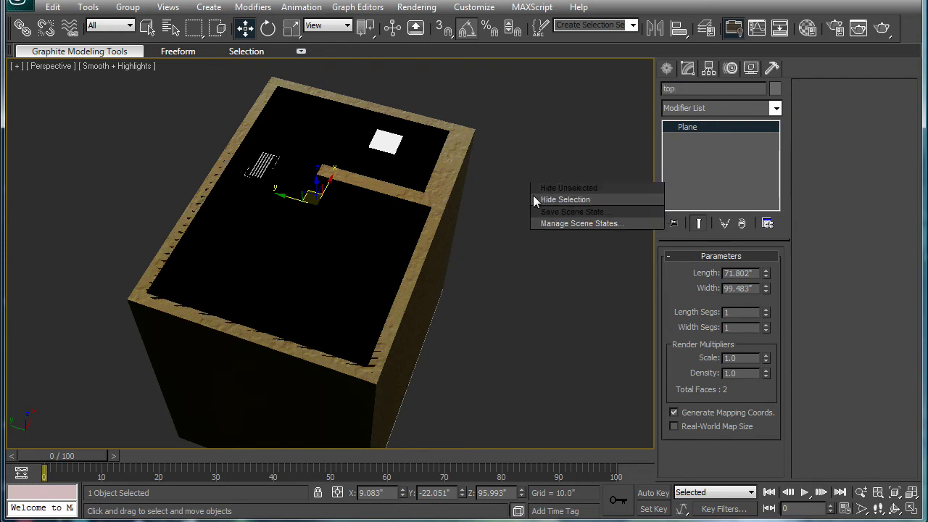
{"action": "left_click", "coordinate": [566, 125]}
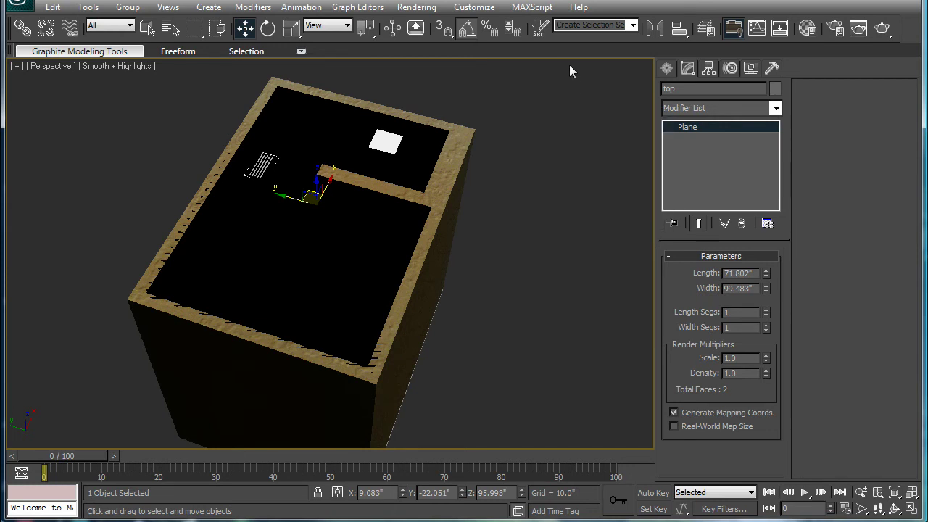
{"action": "left_click", "coordinate": [566, 104]}
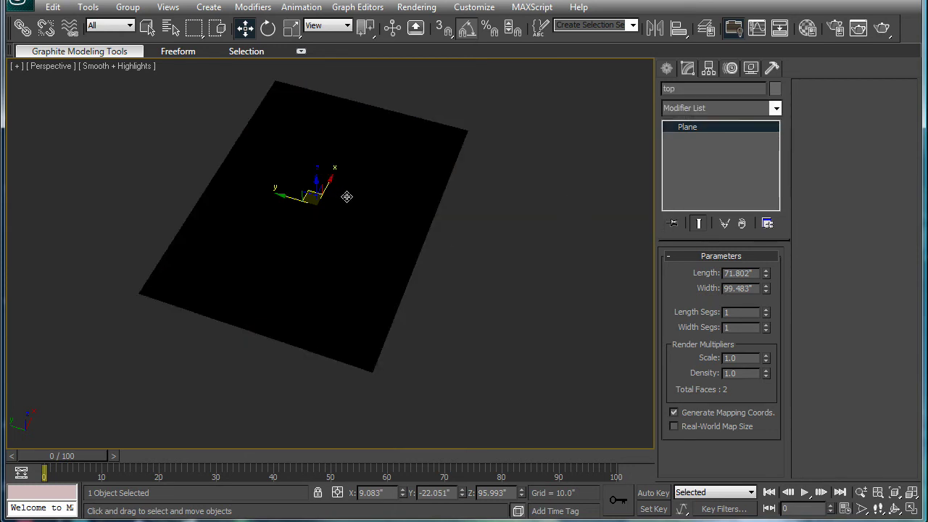
{"action": "middle_click_drag", "start_coordinate": [496, 232], "coordinate": [499, 235]}
{"action": "scroll", "coordinate": [464, 265], "scroll_direction": "down", "scroll_amount": 4}
{"action": "scroll", "coordinate": [464, 265], "scroll_direction": "up", "scroll_amount": 2}
{"action": "mouse_move", "coordinate": [464, 268]}
{"action": "middle_mouse_down"}
{"action": "mouse_move", "coordinate": [473, 264]}
{"action": "mouse_move", "coordinate": [456, 207]}
{"action": "mouse_move", "coordinate": [476, 275]}
{"action": "middle_mouse_up"}
{"action": "key", "text": "ctrl+z"}
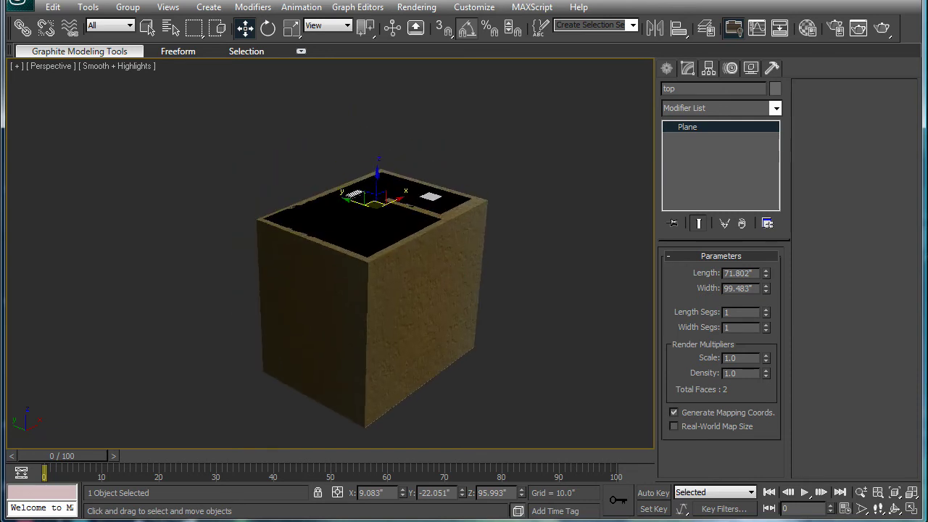
- Delete the ceiling plane to open the room from above
{"action": "key", "text": "Delete"}
{"action": "middle_click_drag", "start_coordinate": [443, 225], "coordinate": [472, 296], "text": "alt"}
{"action": "scroll", "coordinate": [477, 253], "scroll_direction": "up", "scroll_amount": 2}
{"action": "middle_click_drag", "start_coordinate": [441, 251], "coordinate": [404, 243]}
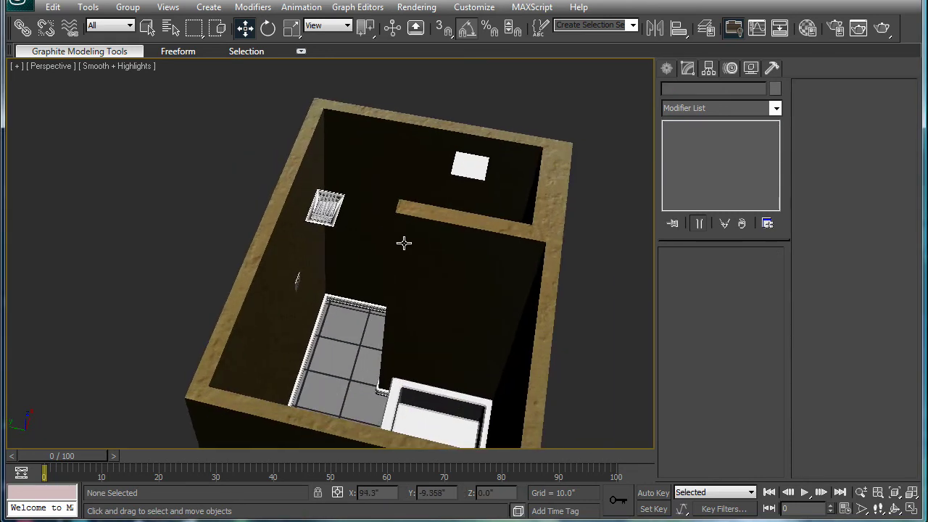
- Examine the walls, bathtub, floor and window area of the open room from above
{"action": "scroll", "coordinate": [404, 242], "scroll_direction": "down", "scroll_amount": 1}
{"action": "middle_click_drag", "start_coordinate": [483, 204], "coordinate": [502, 222], "text": "alt"}
{"action": "scroll", "coordinate": [501, 222], "scroll_direction": "up", "scroll_amount": 2}
{"action": "middle_click_drag", "start_coordinate": [460, 253], "coordinate": [439, 193]}
{"action": "scroll", "coordinate": [456, 205], "scroll_direction": "up", "scroll_amount": 1}
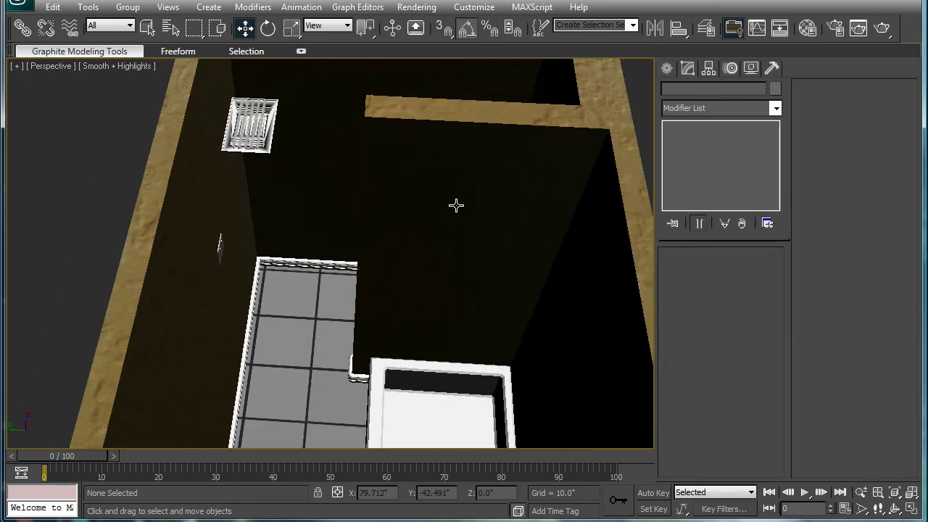
{"action": "middle_click_drag", "start_coordinate": [450, 224], "coordinate": [401, 386]}
{"action": "scroll", "coordinate": [450, 261], "scroll_direction": "up", "scroll_amount": 1}
{"action": "scroll", "coordinate": [439, 266], "scroll_direction": "down", "scroll_amount": 2}
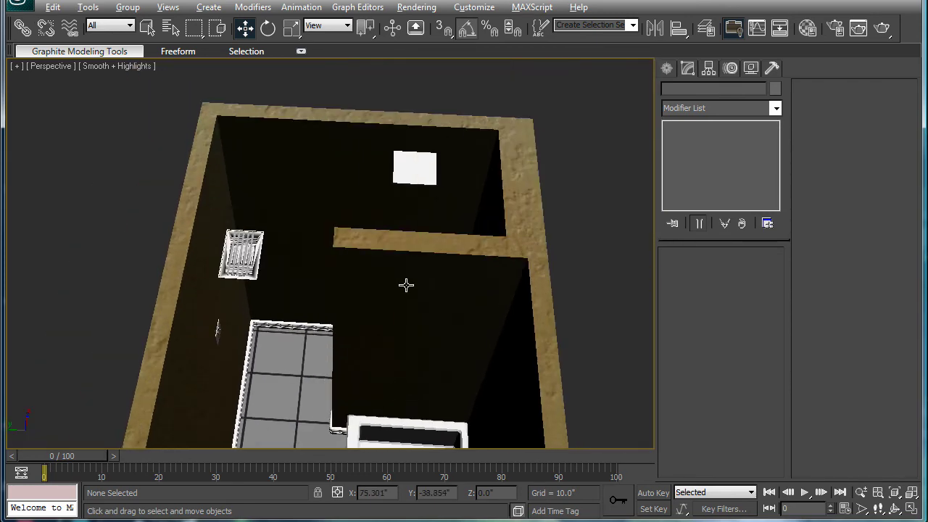
{"action": "middle_click_drag", "start_coordinate": [406, 284], "coordinate": [348, 241], "text": "alt"}
{"action": "scroll", "coordinate": [359, 286], "scroll_direction": "up", "scroll_amount": 1}
{"action": "middle_click_drag", "start_coordinate": [359, 287], "coordinate": [478, 254]}
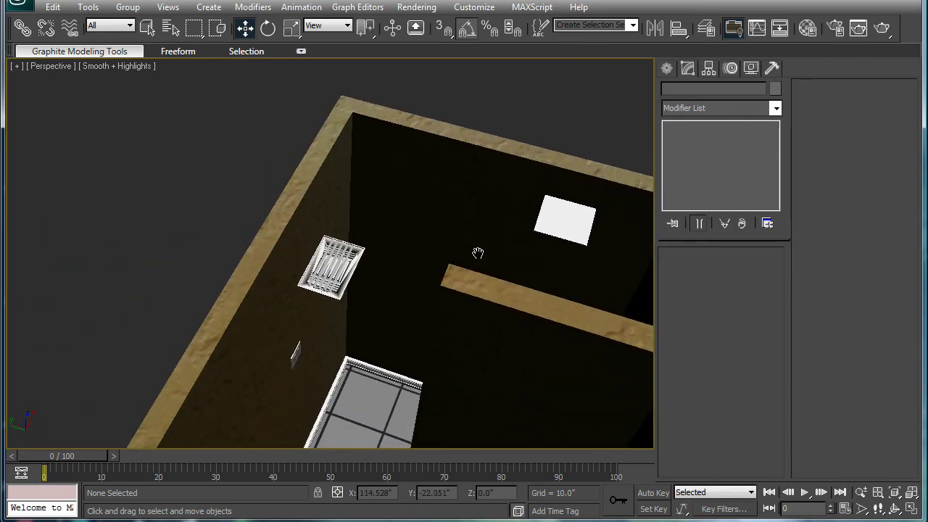
- Create an AutoGrid box about 73.5 inches long and 31.9 inches wide on the outer face of the short wall
{"action": "left_click", "coordinate": [666, 67]}
{"action": "left_click", "coordinate": [673, 92]}
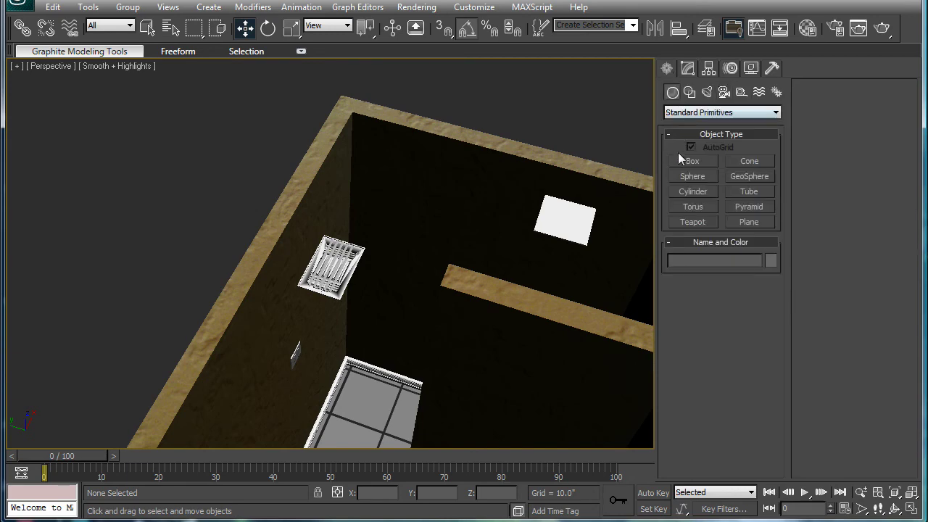
{"action": "left_click", "coordinate": [693, 161]}
{"action": "middle_click_drag", "start_coordinate": [425, 258], "coordinate": [432, 97], "text": "alt"}
{"action": "scroll", "coordinate": [429, 106], "scroll_direction": "down", "scroll_amount": 3}
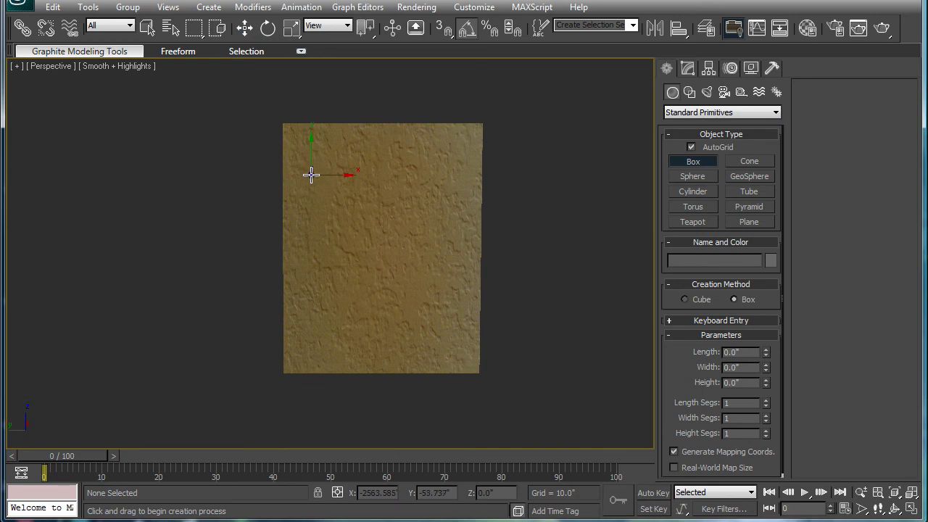
{"action": "left_click_drag", "start_coordinate": [312, 175], "coordinate": [395, 366]}
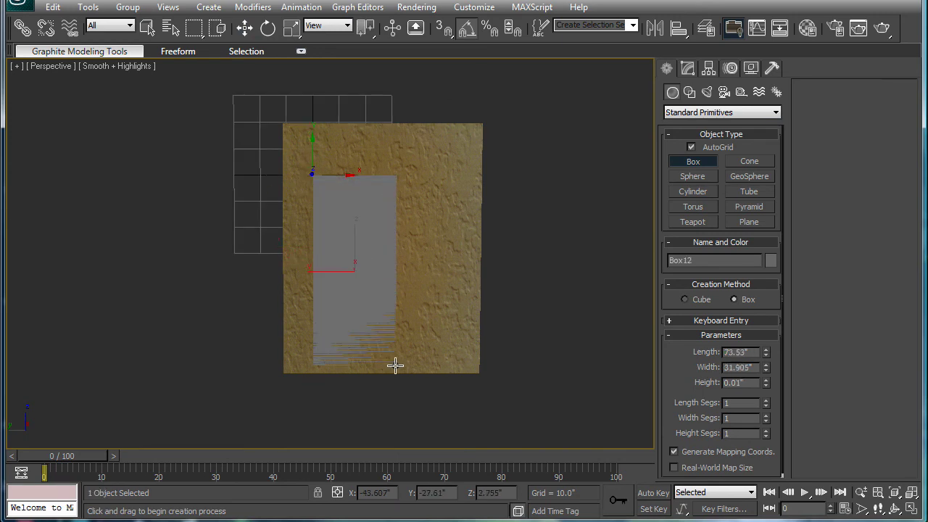
{"action": "left_click", "coordinate": [468, 423]}
- Push the box through the short wall to about X -32.4 and shift it to about Y -6.4 inches
{"action": "middle_click_drag", "start_coordinate": [427, 263], "coordinate": [379, 326], "text": "alt"}
{"action": "key", "text": "w"}
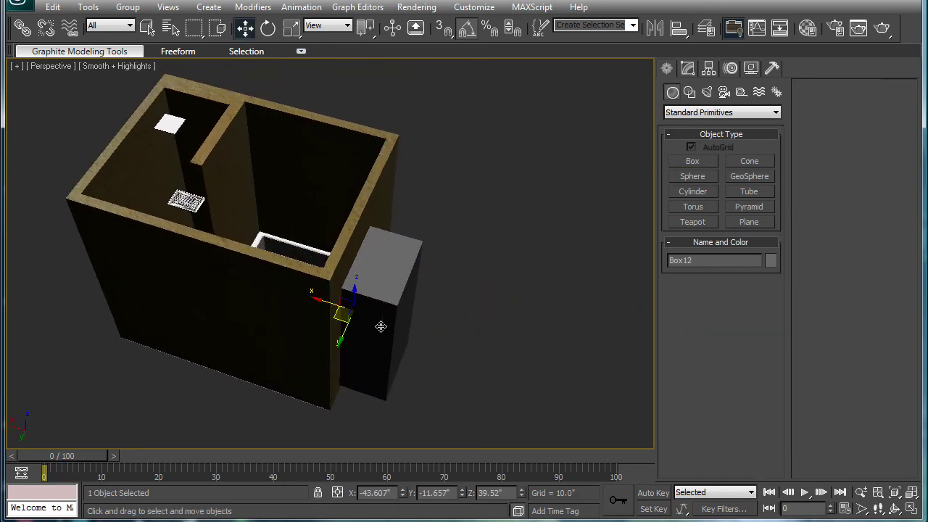
{"action": "middle_click_drag", "start_coordinate": [304, 222], "coordinate": [446, 271], "text": "alt"}
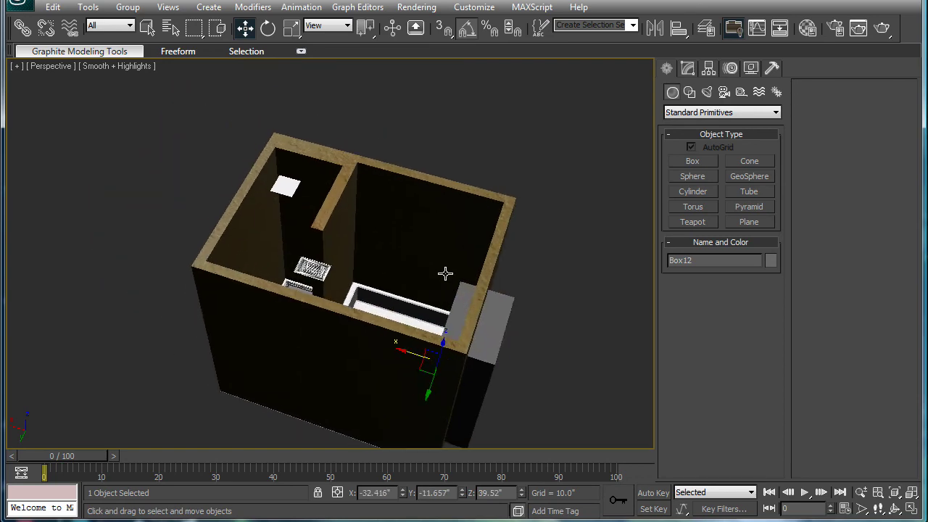
{"action": "middle_click_drag", "start_coordinate": [431, 317], "coordinate": [532, 301], "text": "alt"}
{"action": "scroll", "coordinate": [472, 291], "scroll_direction": "up", "scroll_amount": 4}
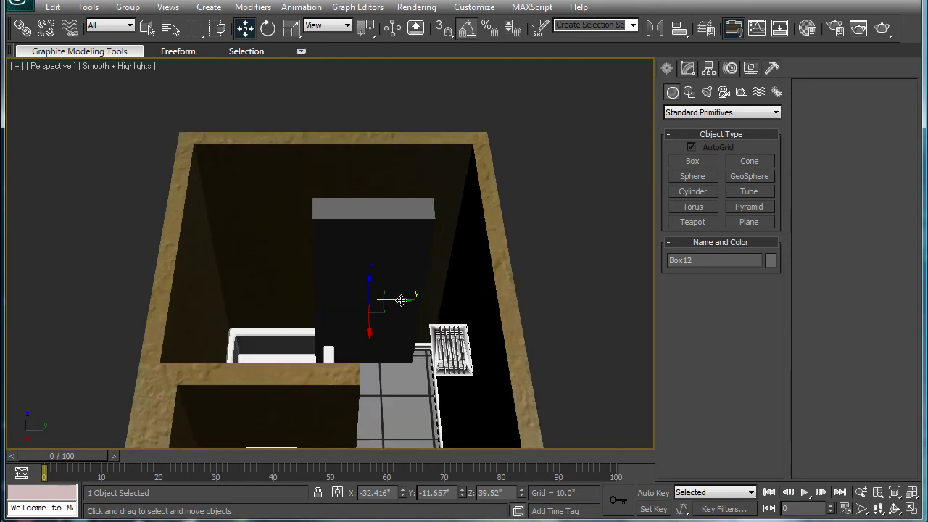
{"action": "left_click_drag", "start_coordinate": [401, 300], "coordinate": [414, 297]}
{"action": "middle_click_drag", "start_coordinate": [435, 291], "coordinate": [344, 283], "text": "alt"}
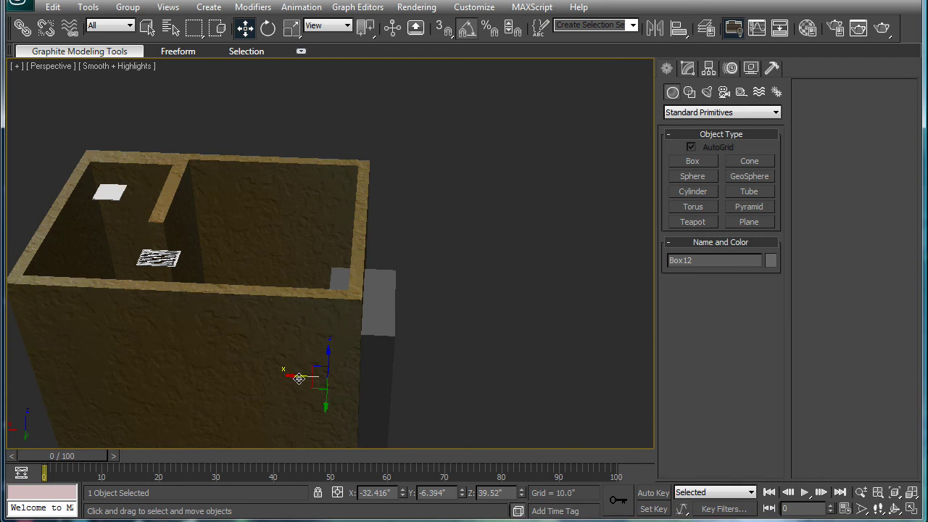
- Clone the box as one instance outside the room at about X -91.5 inches and deselect it
{"action": "left_click_drag", "start_coordinate": [300, 378], "coordinate": [472, 380], "text": "shift"}
{"action": "left_click", "coordinate": [390, 227]}
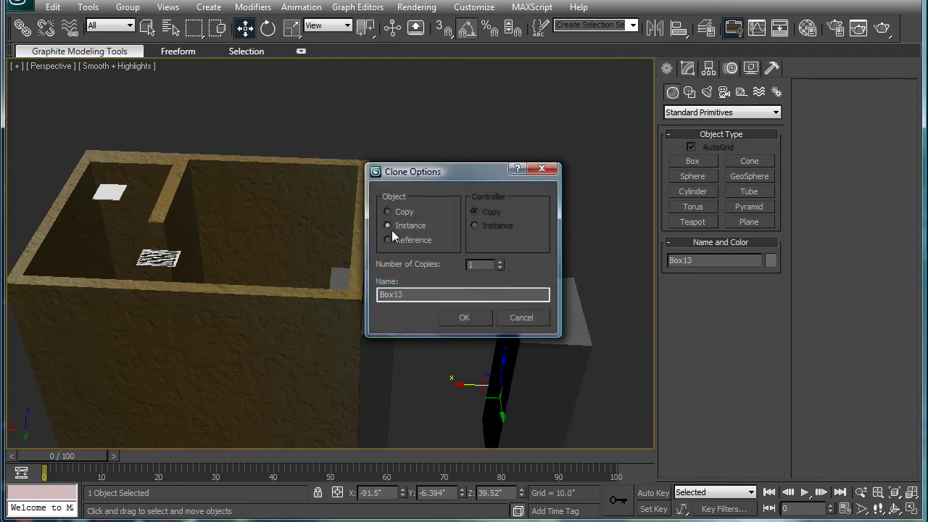
{"action": "left_click", "coordinate": [478, 317]}
{"action": "left_click", "coordinate": [525, 233]}
{"action": "mouse_move", "coordinate": [525, 232]}
{"action": "middle_mouse_down", "text": "alt"}
{"action": "mouse_move", "coordinate": [498, 231]}
{"action": "mouse_move", "coordinate": [431, 255]}
{"action": "mouse_move", "coordinate": [376, 220]}
{"action": "middle_mouse_up", "text": "alt"}
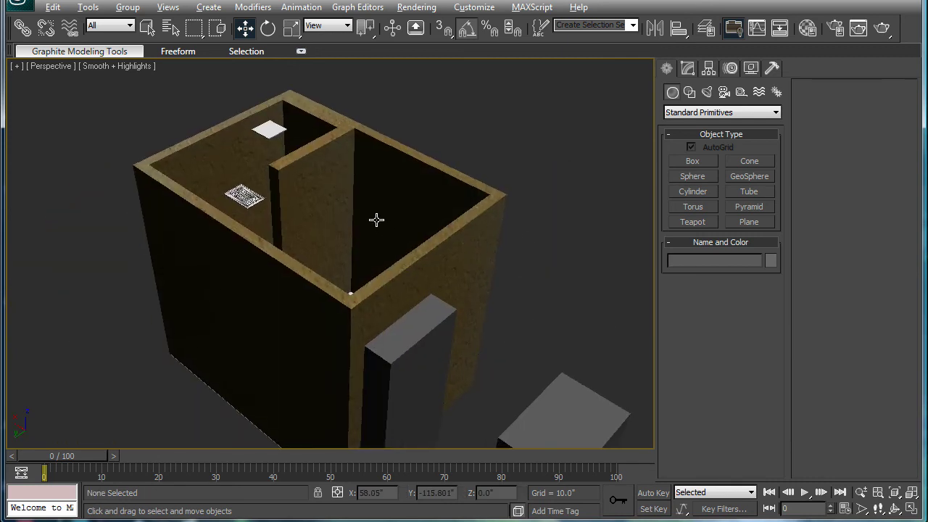
{"action": "middle_click_drag", "start_coordinate": [458, 288], "coordinate": [329, 291], "text": "alt"}
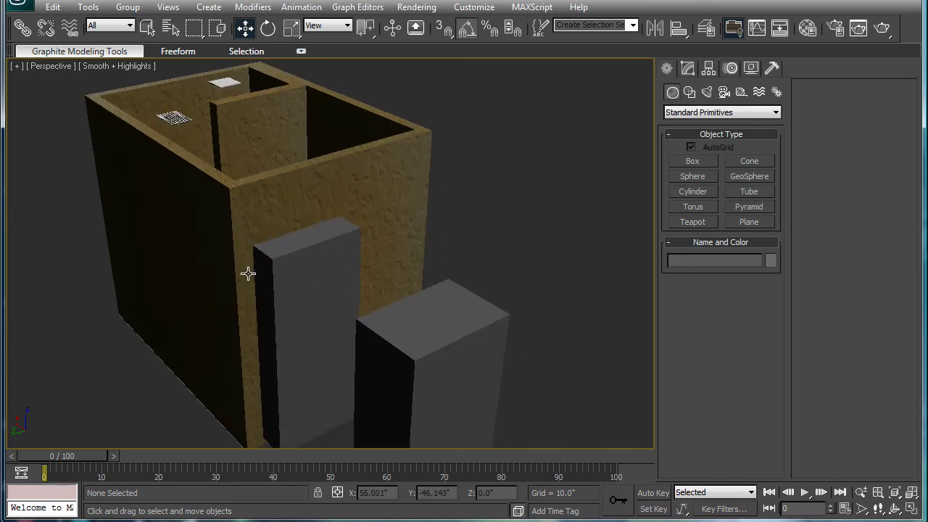